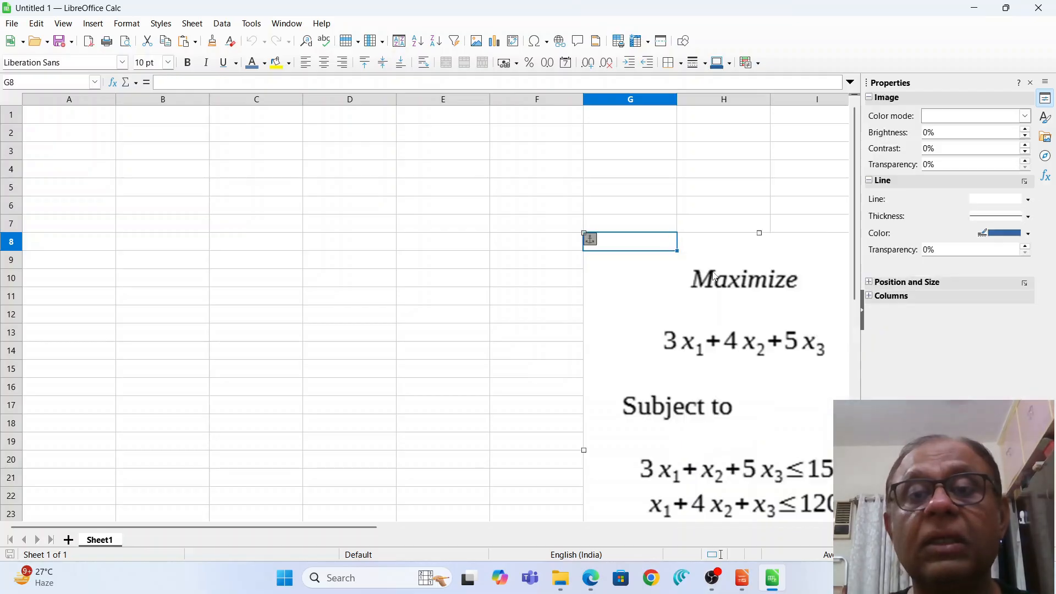
Move the problem image up and left so it starts within column E, and enter the labels x, x2 and x3 in B3:D3
drag(695, 353, 557, 263)
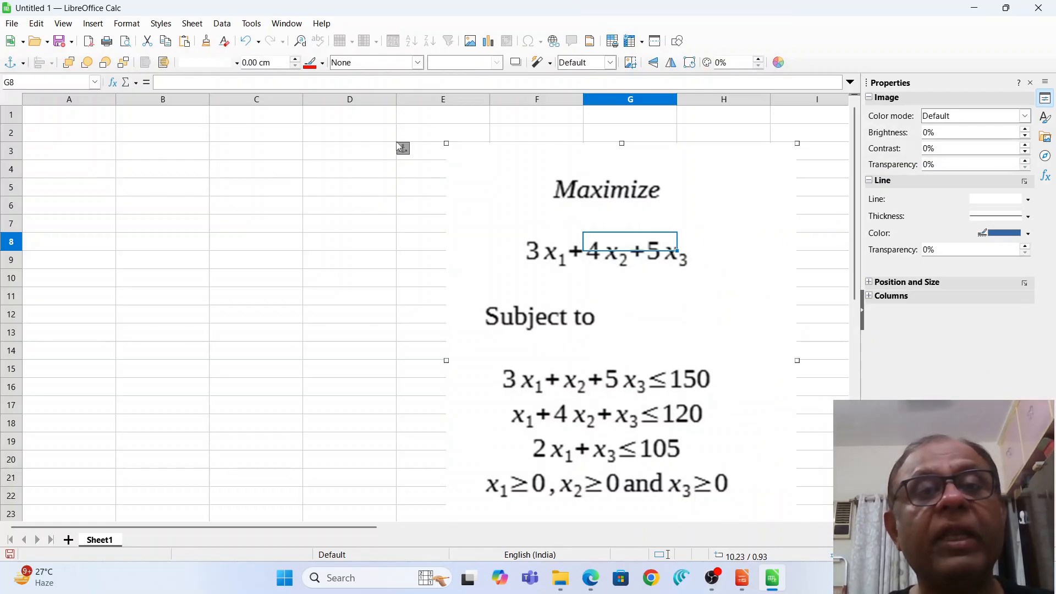
click(129, 156)
text(X)
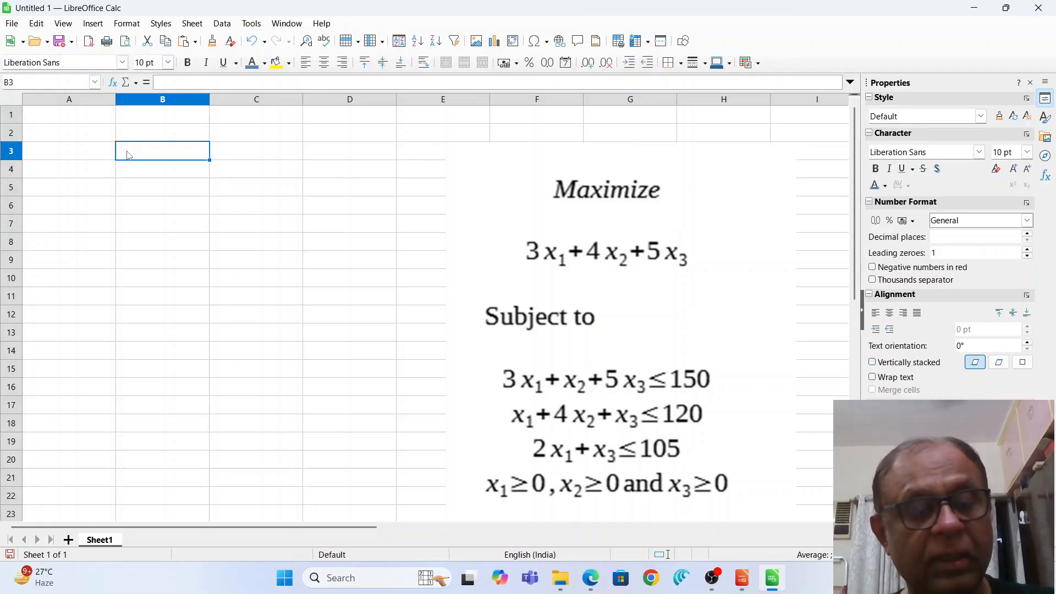
key(Tab)
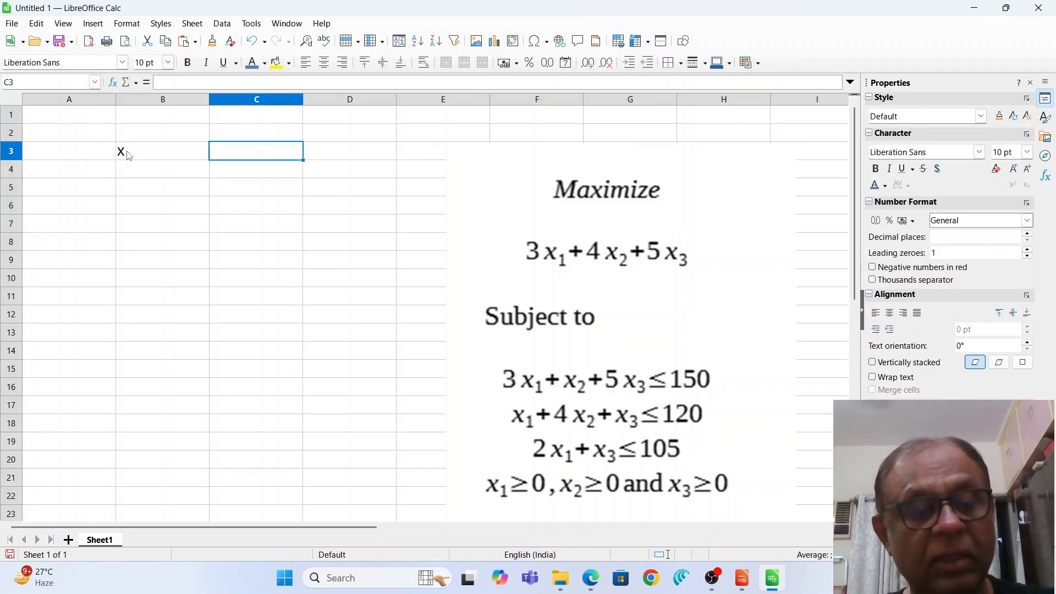
text(x2)
key(Tab)
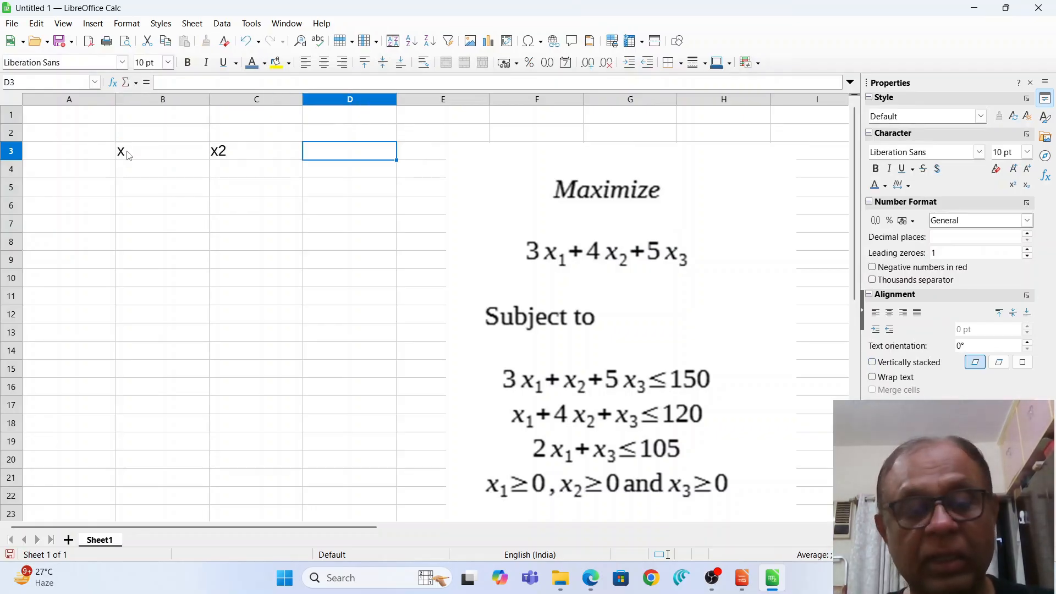
text(x3)
key(Tab)
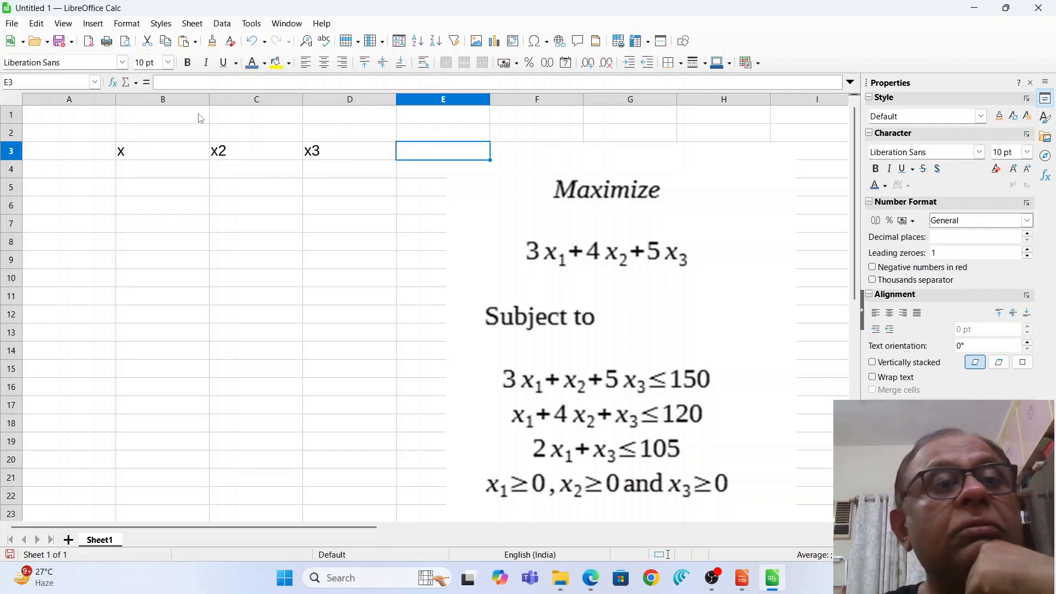
Enter the objective function coefficients 3, 4 and 5 in cells B1, C1 and D1
click(134, 122)
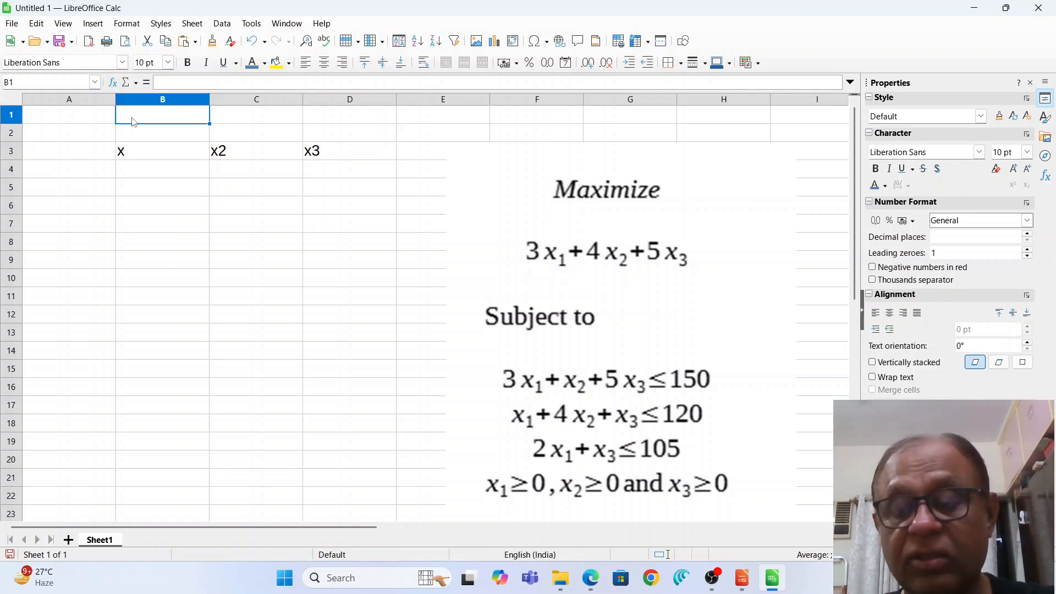
text(3)
key(Tab)
text(4)
key(Tab)
text(5)
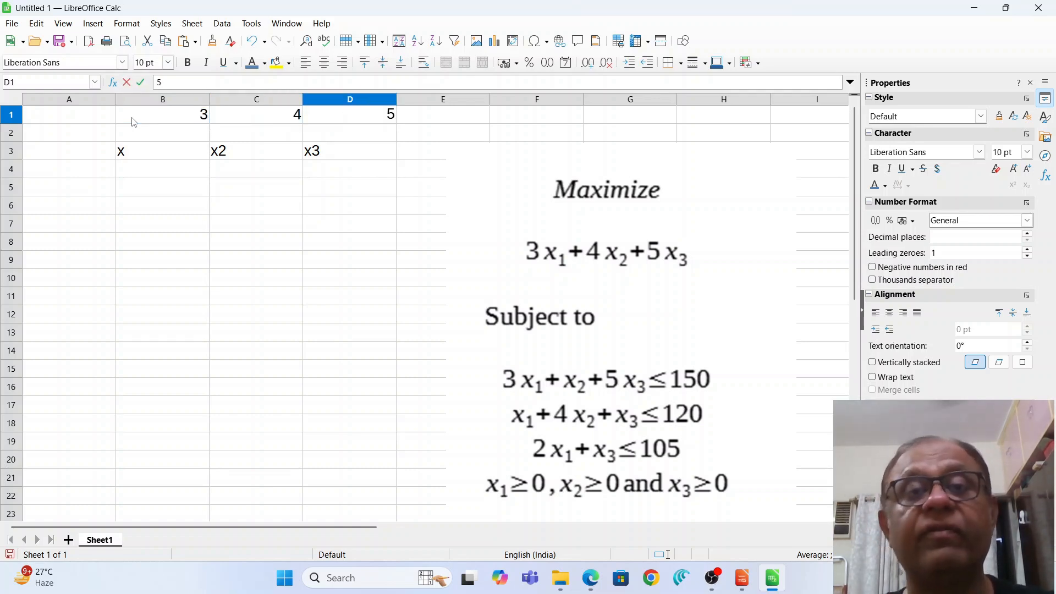
Move the problem image right and slightly down so that it clears column E
click(479, 168)
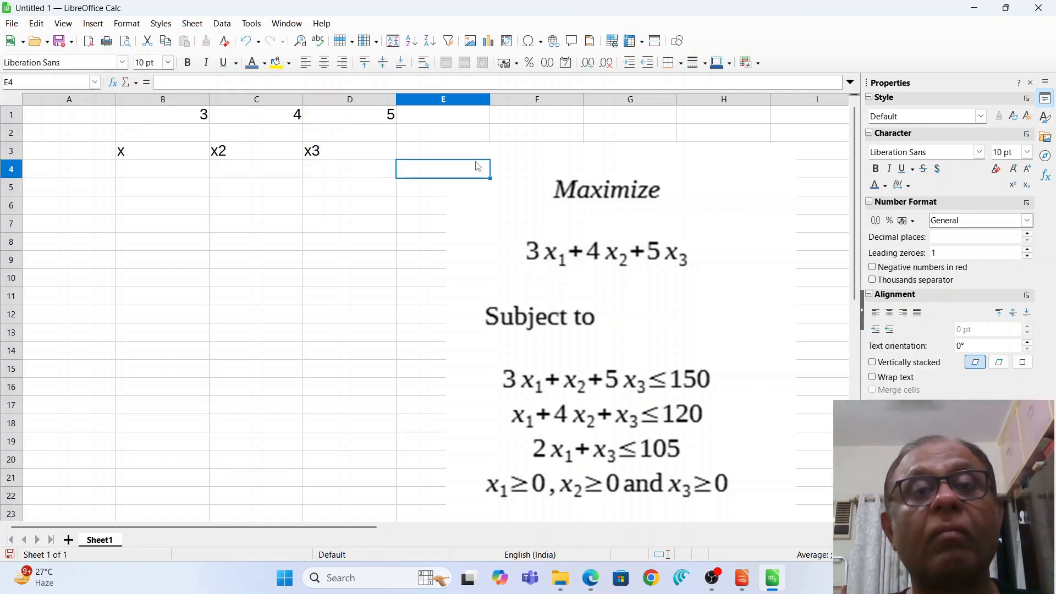
click(457, 145)
drag(456, 145, 577, 181)
Enter 1 as the starting value of each of the three variables in B2:D2
click(156, 140)
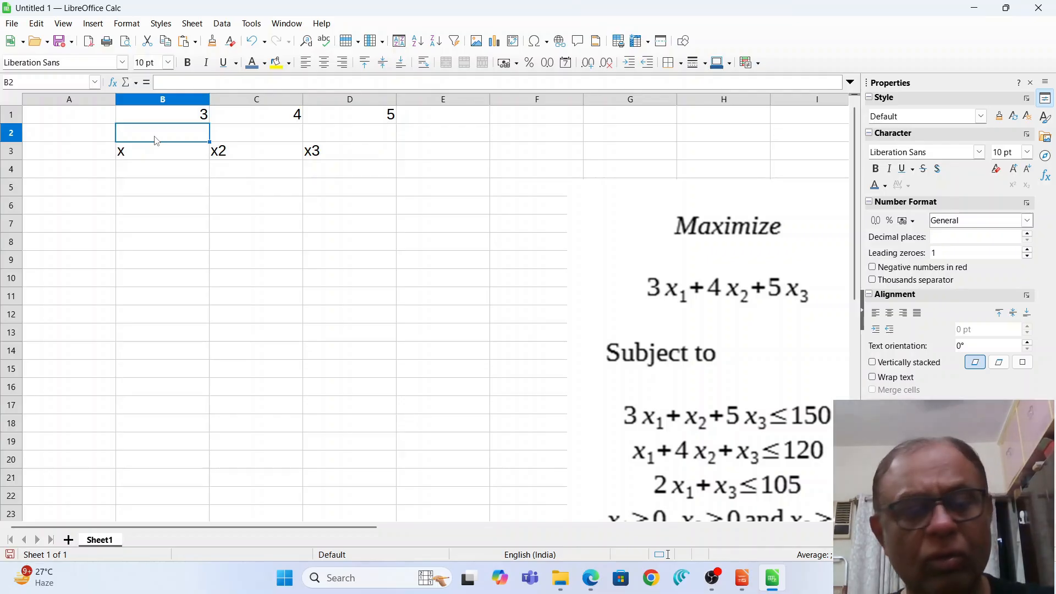
text(1)
key(Tab)
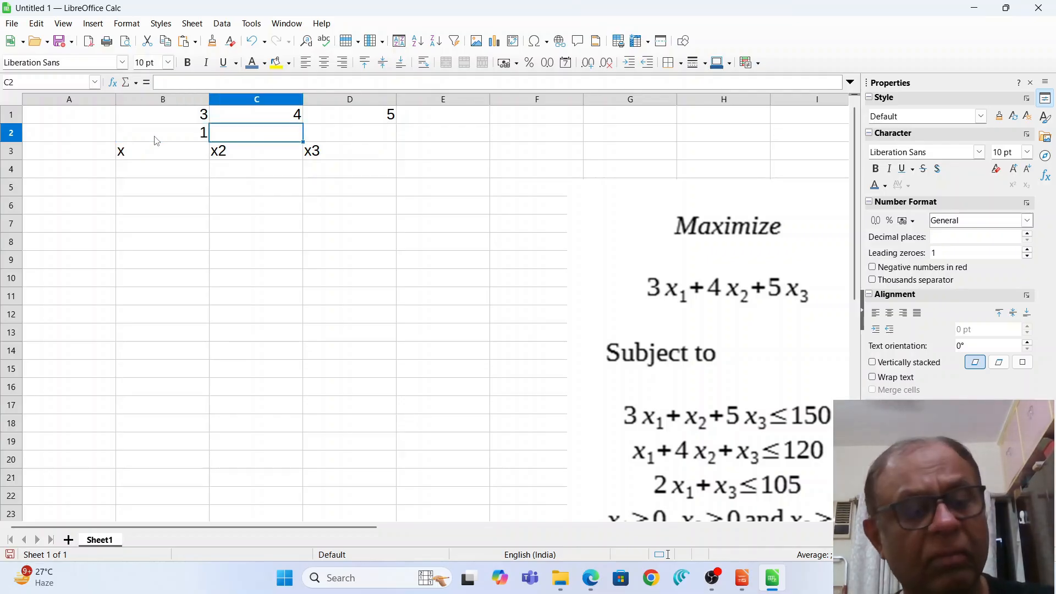
text(1)
key(Tab)
text(1)
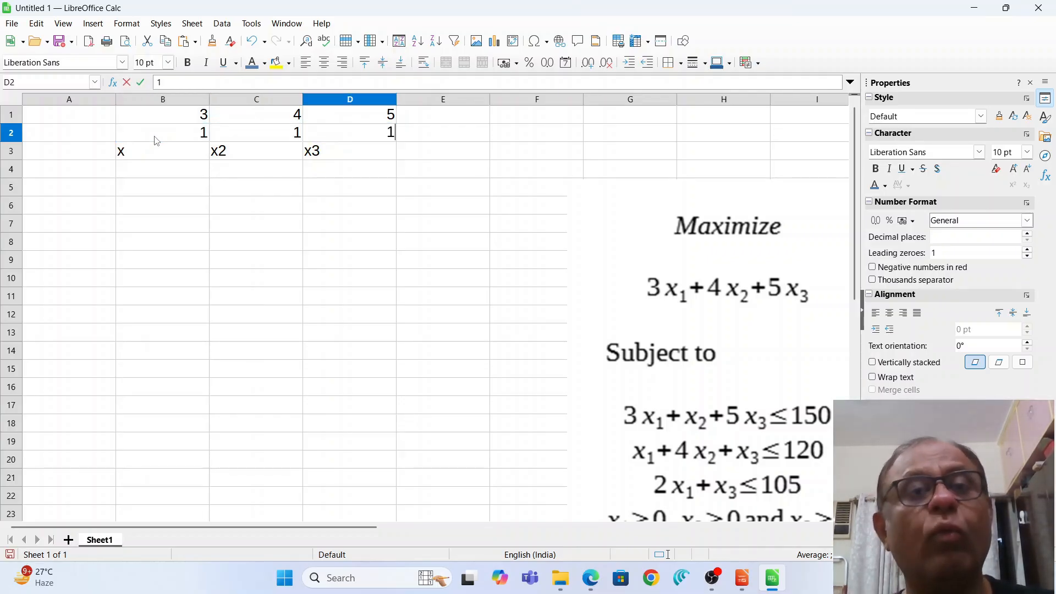
click(449, 159)
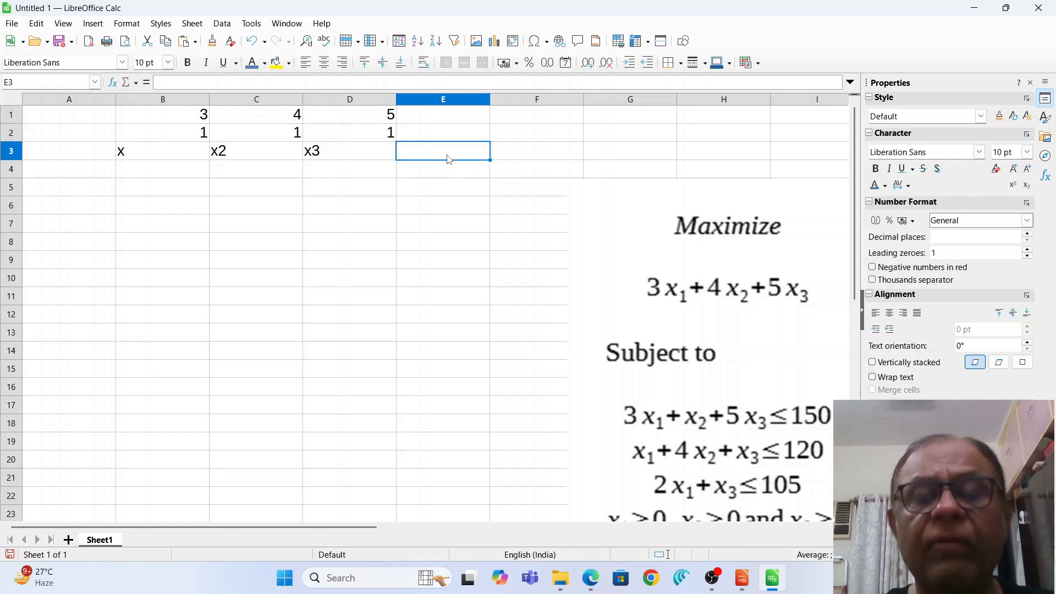
Change the label in cell B3 to x1
text(=)
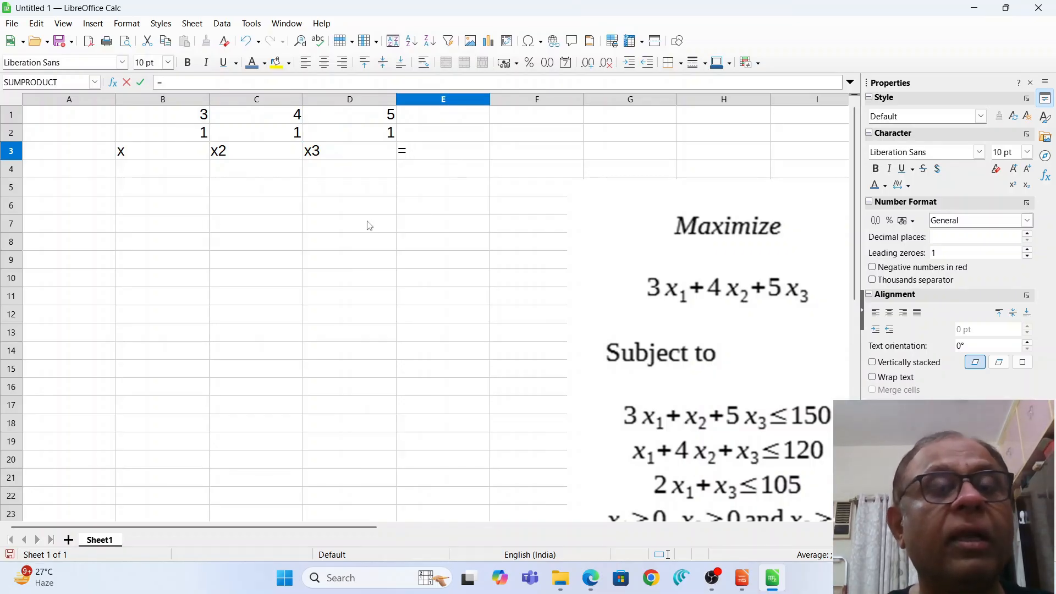
key(Escape)
click(159, 153)
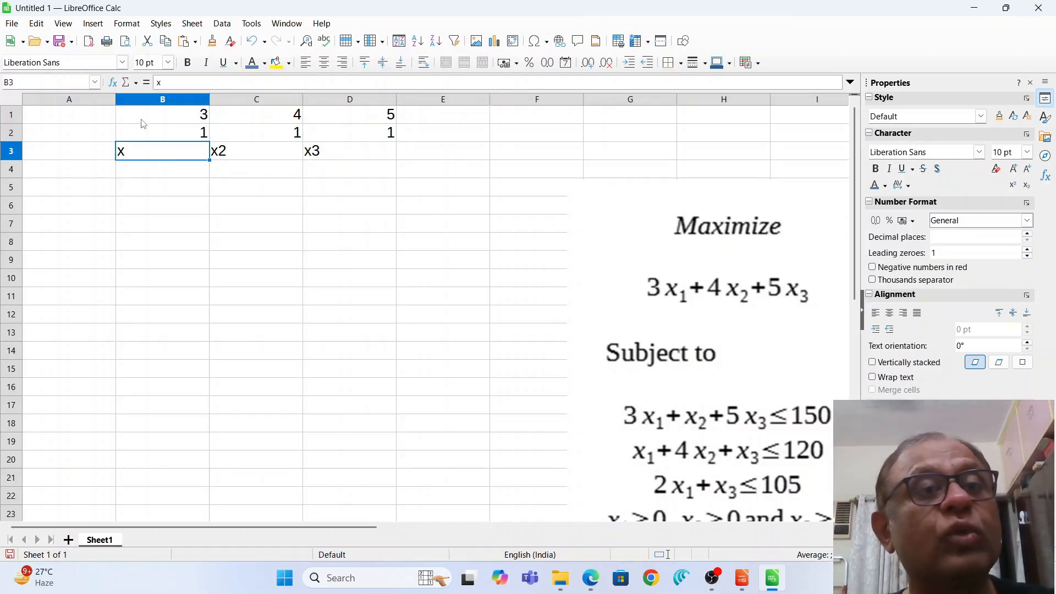
click(176, 84)
text(1)
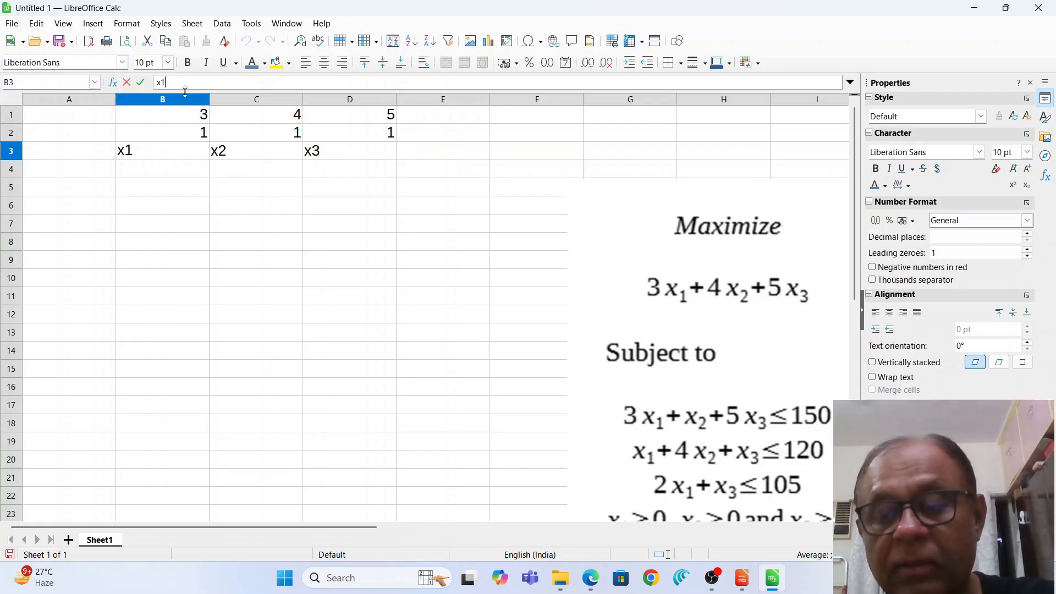
key(Return)
Enter an objective formula in E3 that takes the SUMPRODUCT of B1:D1 and B2:D2
click(456, 155)
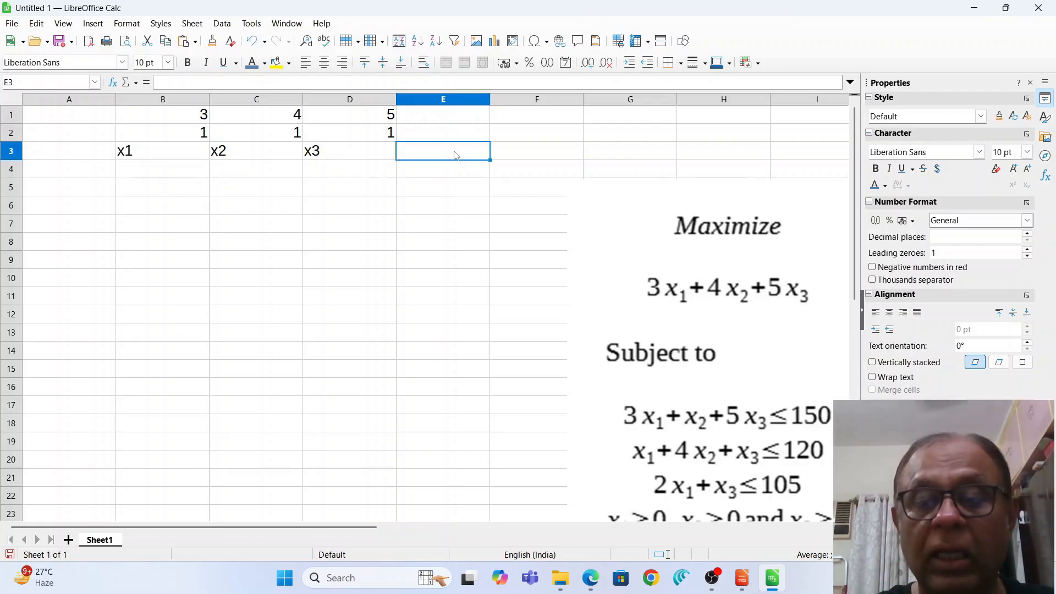
text(=sum)
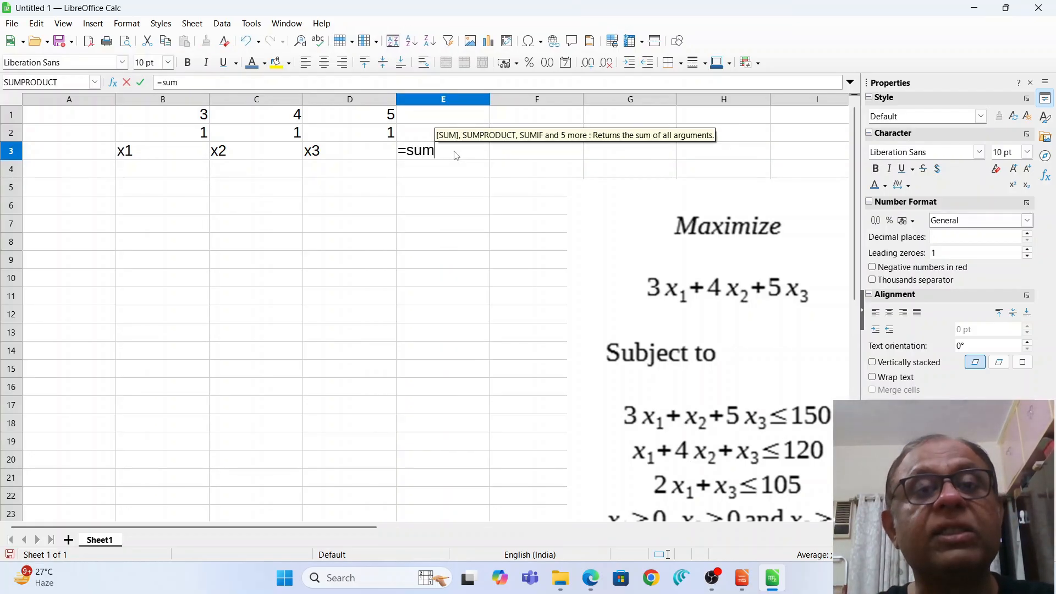
text(product)
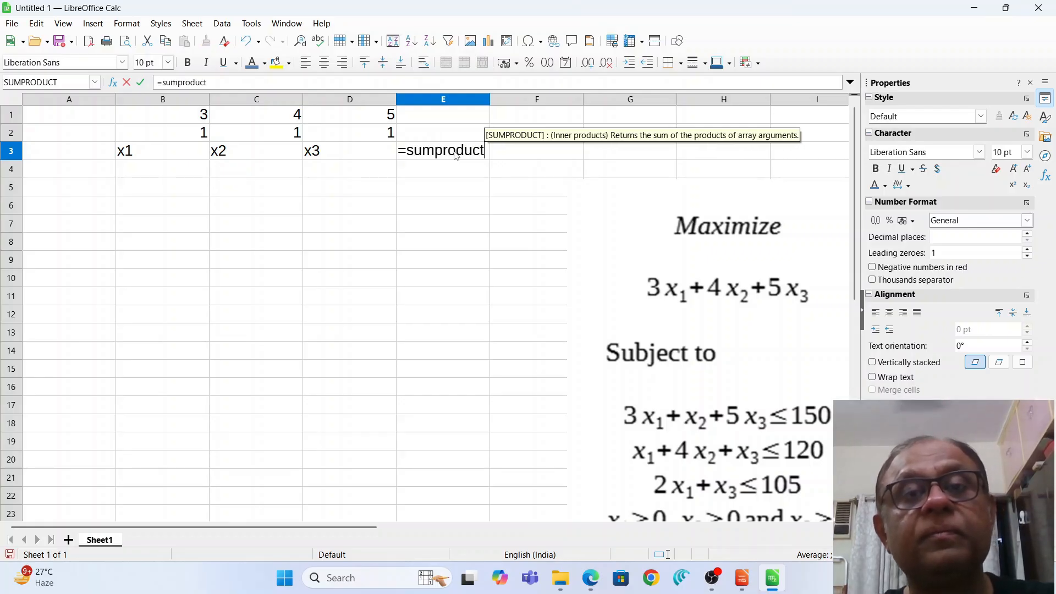
text(()
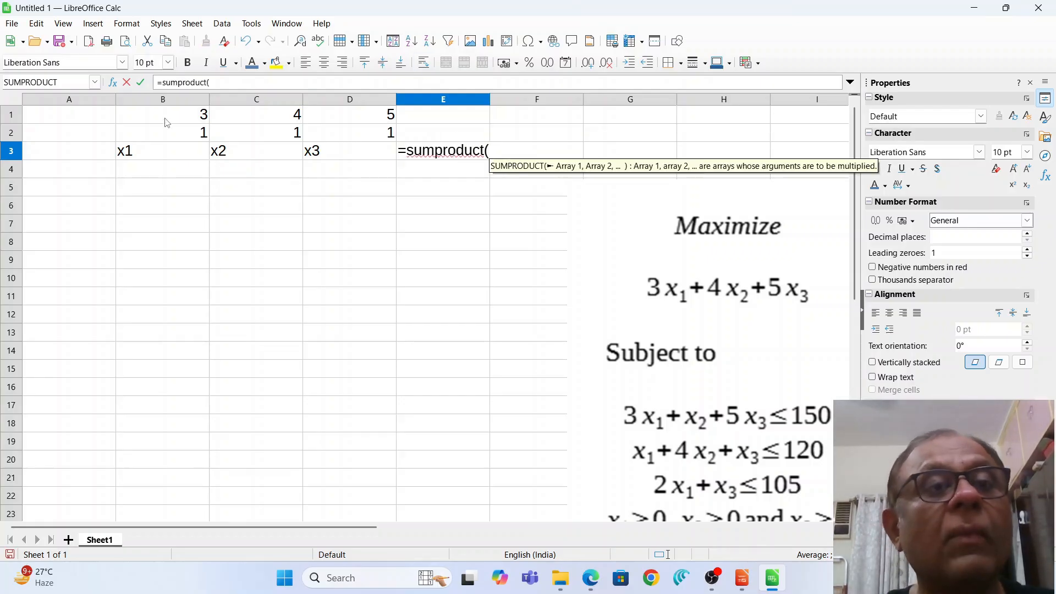
drag(154, 123, 360, 126)
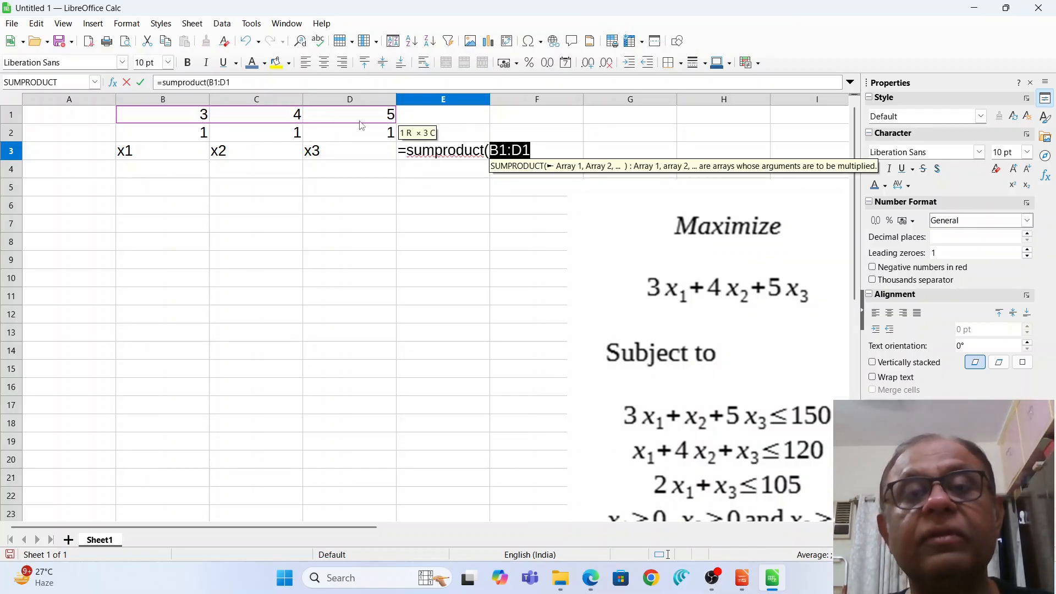
text(,)
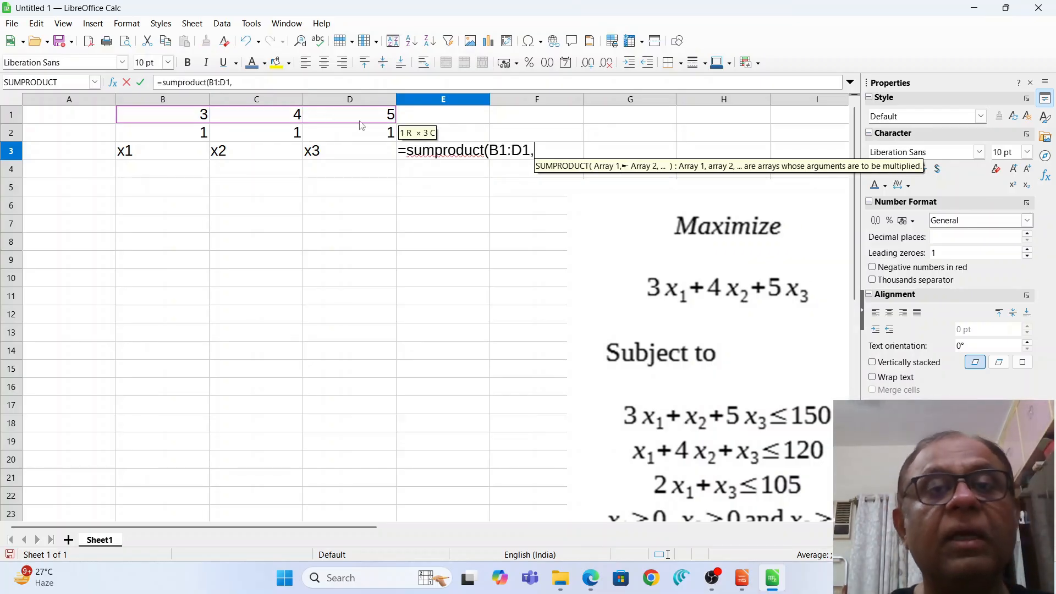
click(129, 154)
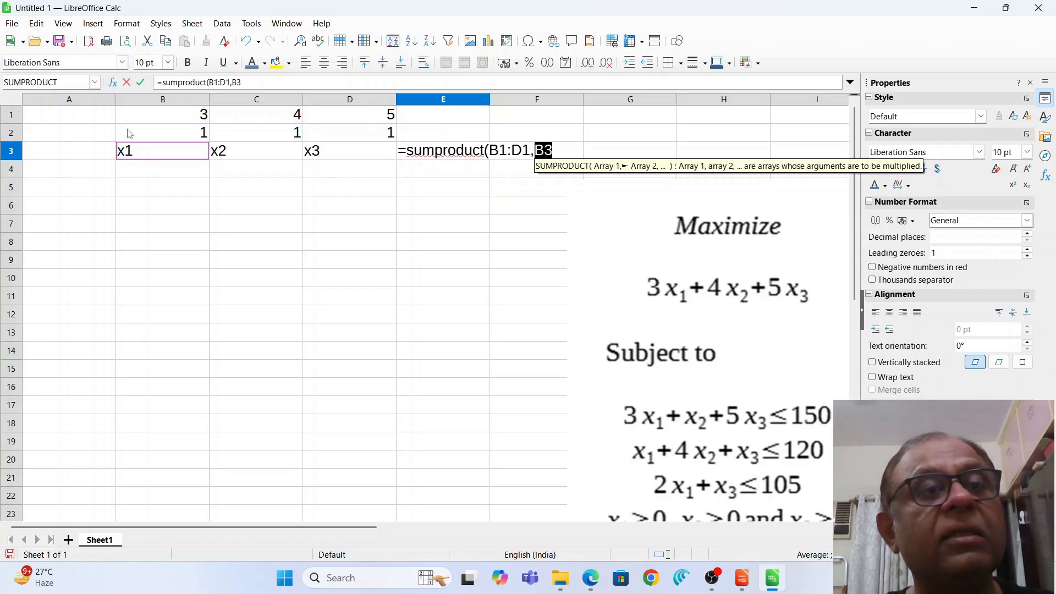
click(130, 134)
drag(200, 145, 368, 130)
text())
key(Return)
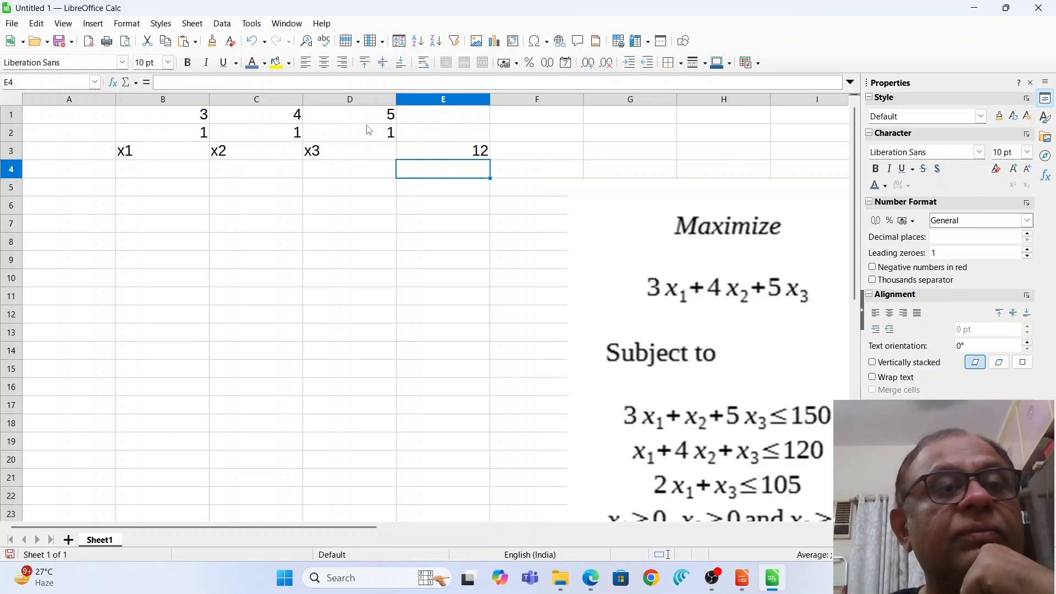
Enter the heading Constraints in cell A6
click(65, 205)
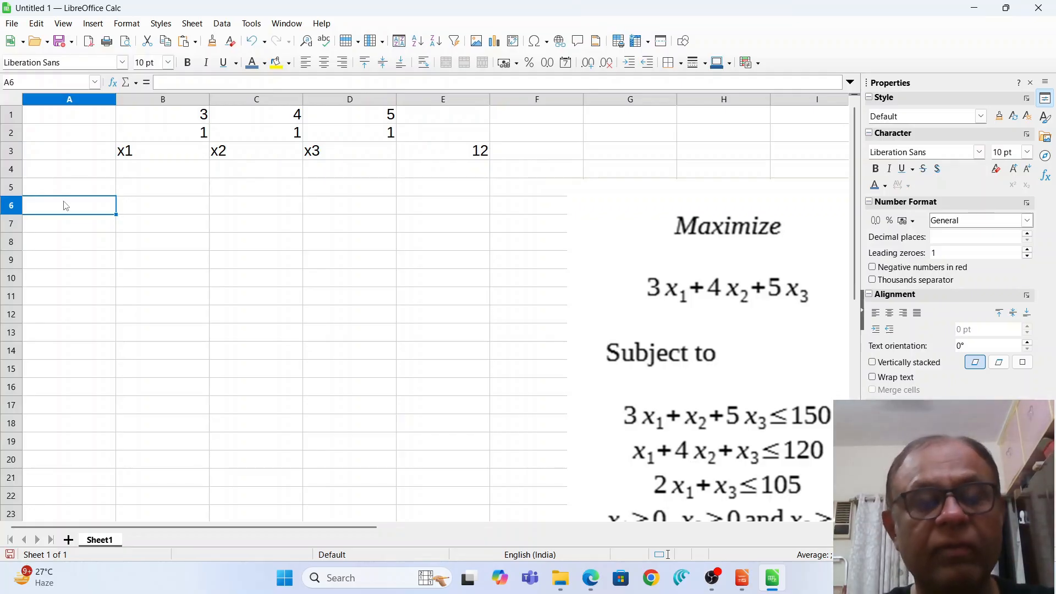
text(Constra)
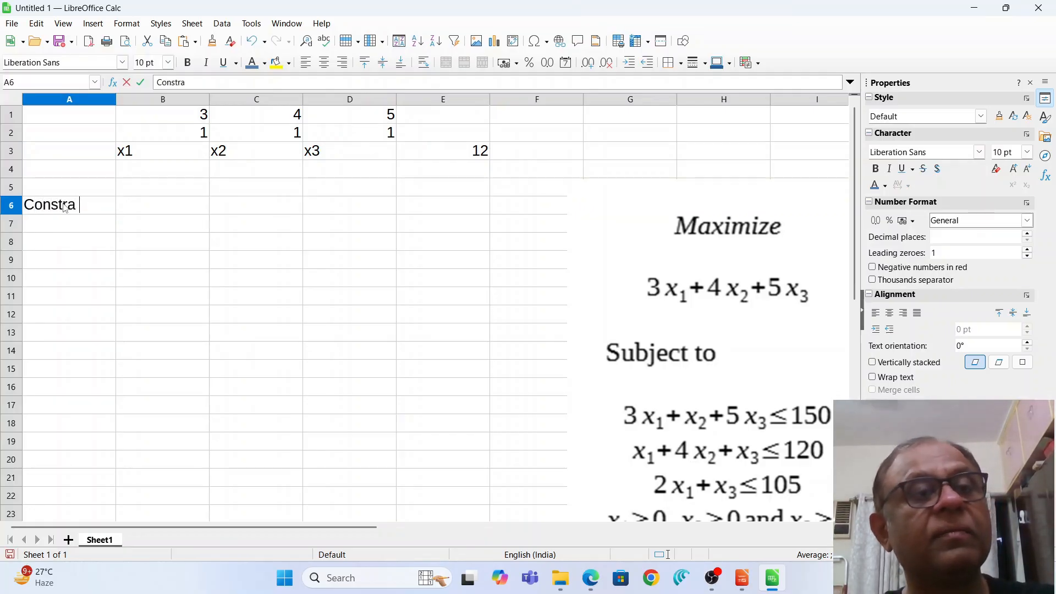
text(ints)
key(Return)
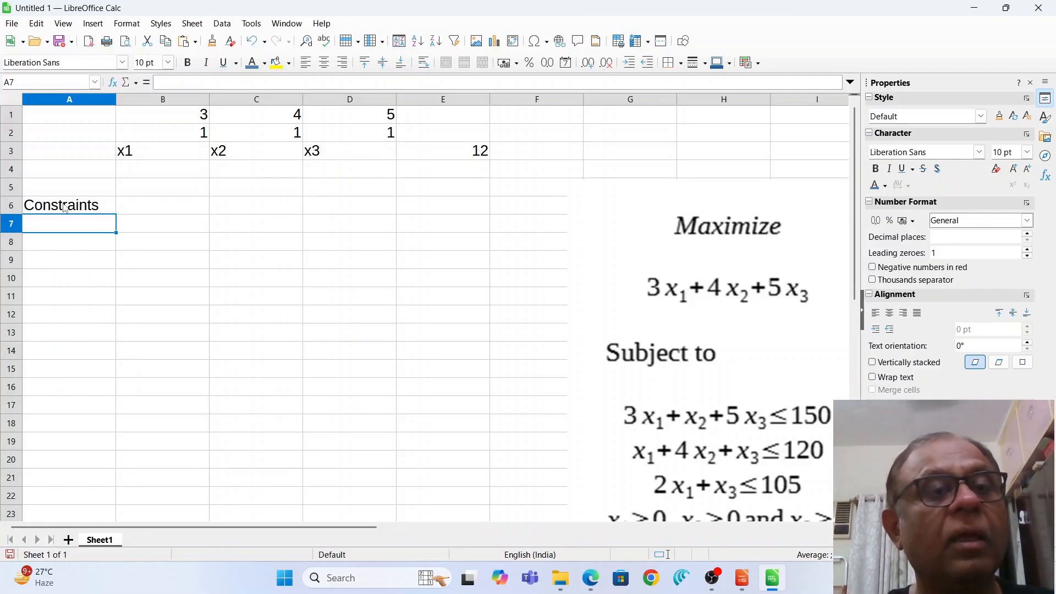
Enter the first constraint's coefficients 3, 1 and 5 in B7:D7
click(158, 232)
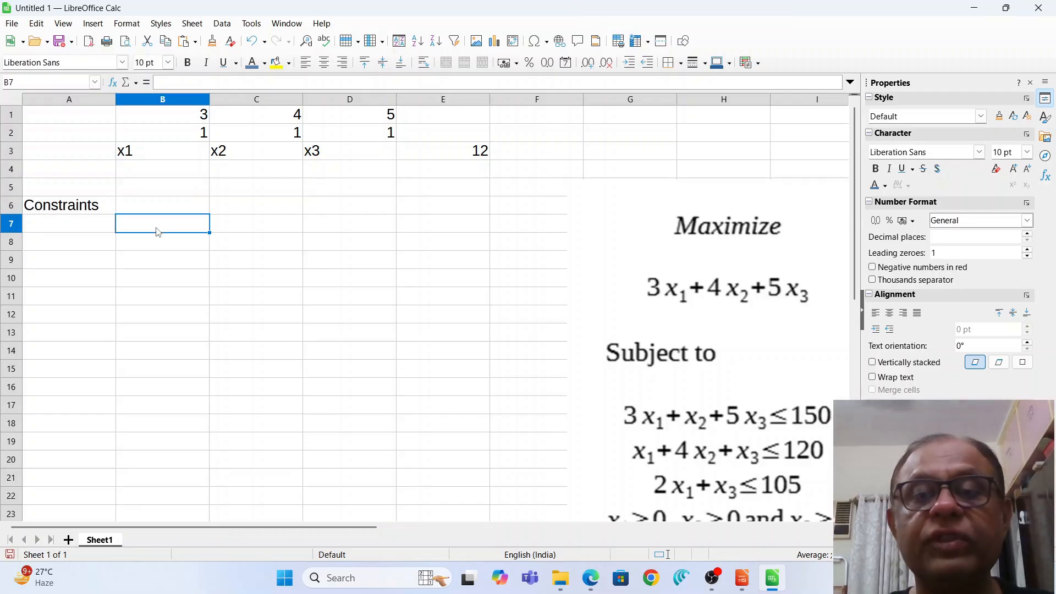
text(3)
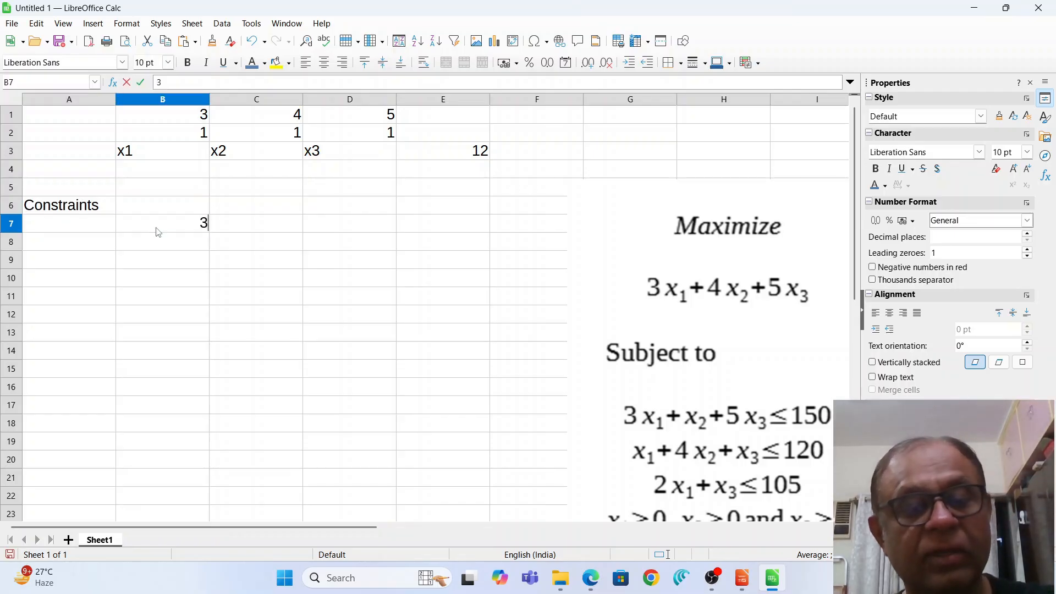
key(Tab)
text(1)
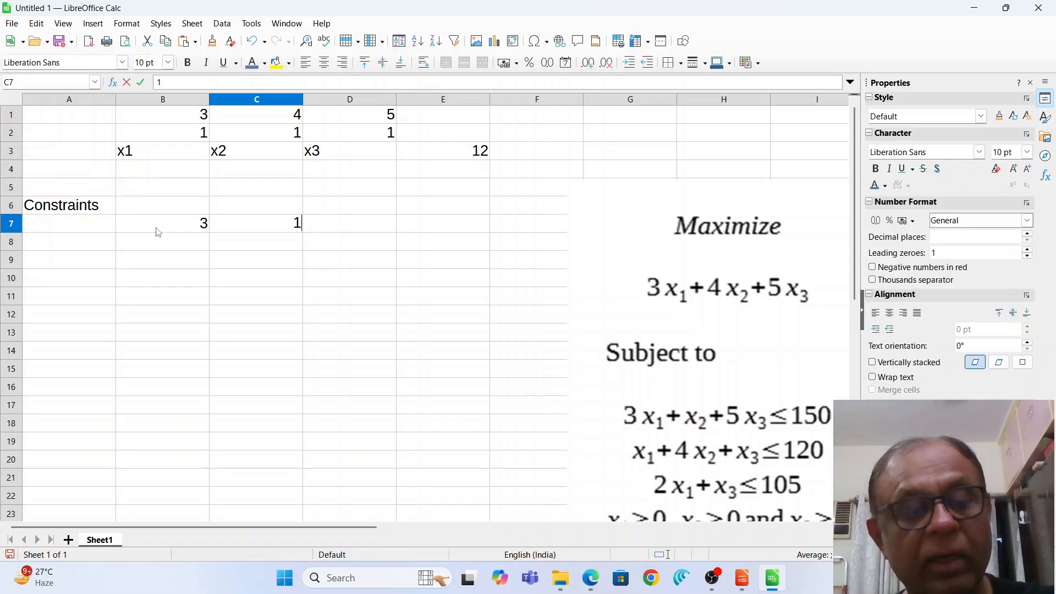
key(Tab)
text(5)
key(Return)
Enter the second constraint's coefficients 1, 4 and 1 in B8:D8
key(Left)
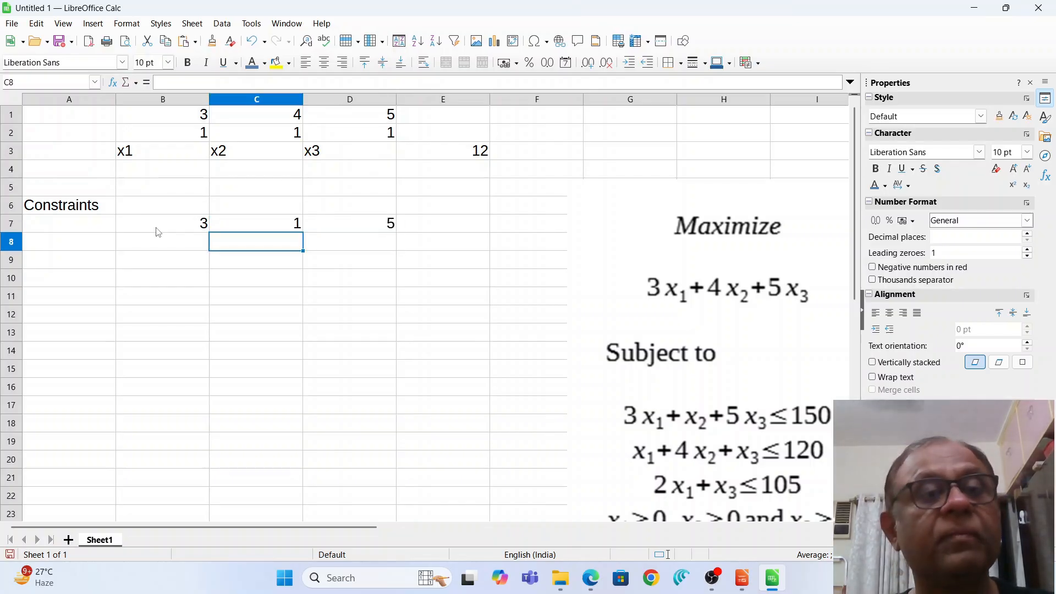
key(Left)
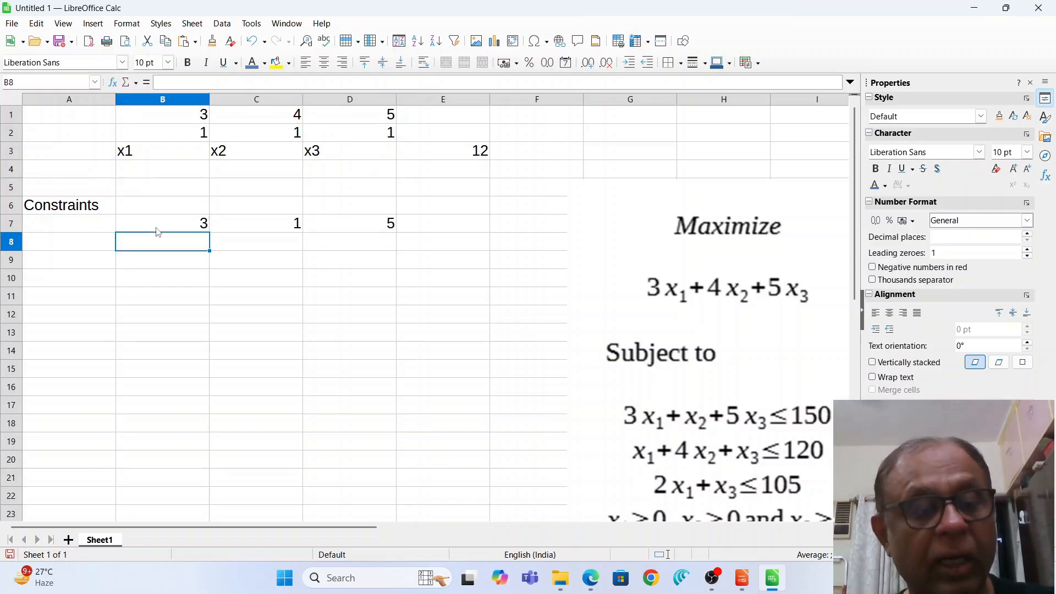
text(1)
key(Tab)
text(4)
key(Tab)
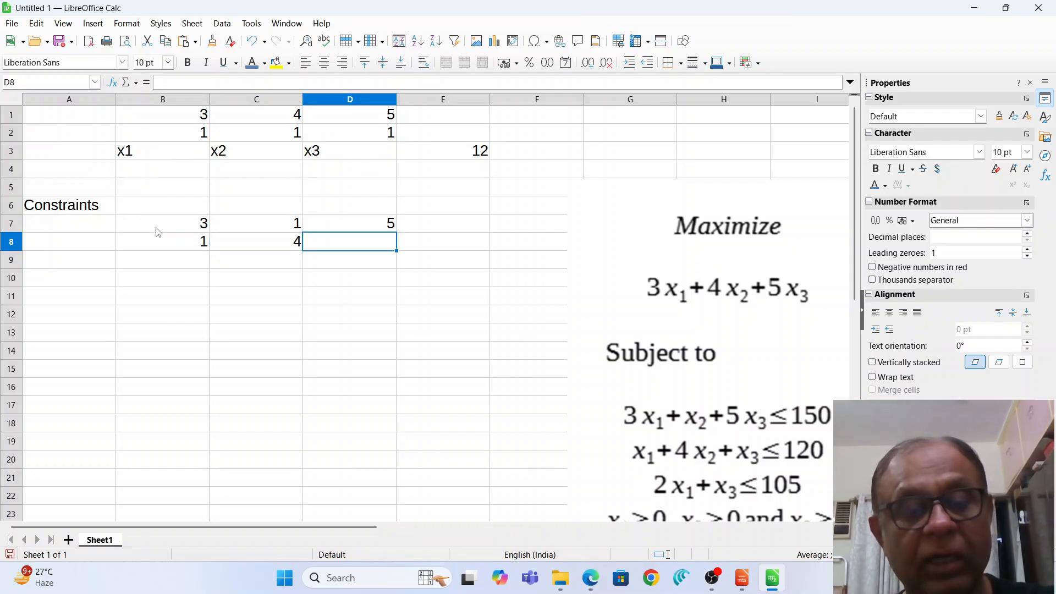
text(1)
key(Return)
key(Left)
key(Left)
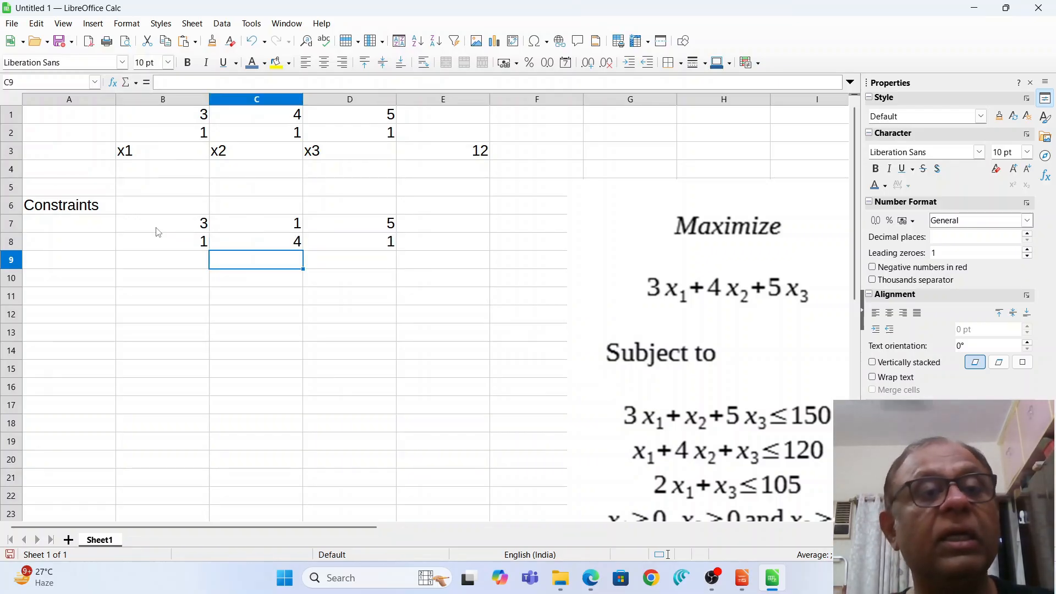
text(1)
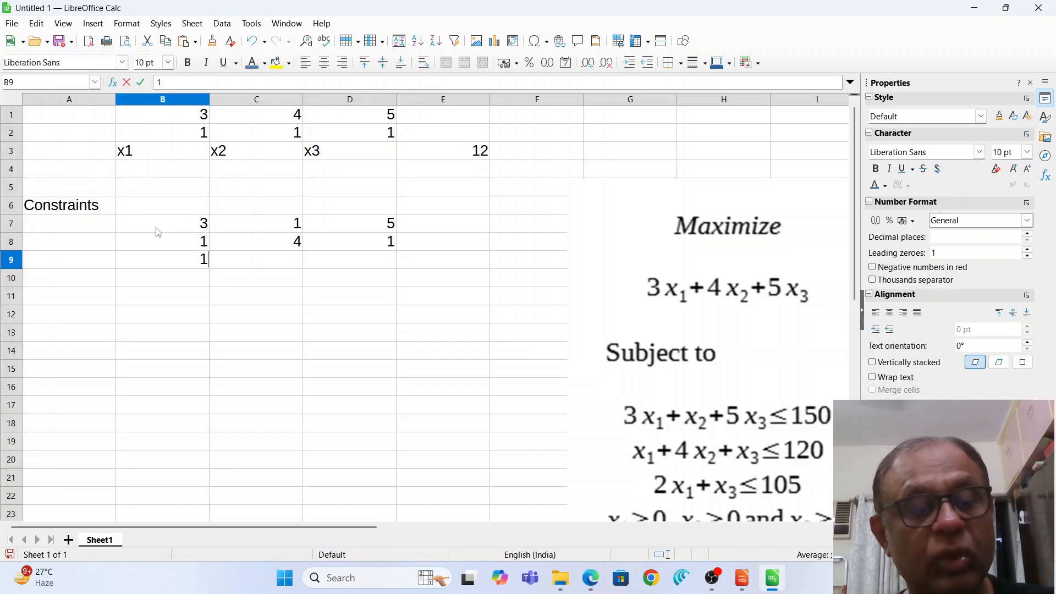
key(Tab)
key(BackSpace)
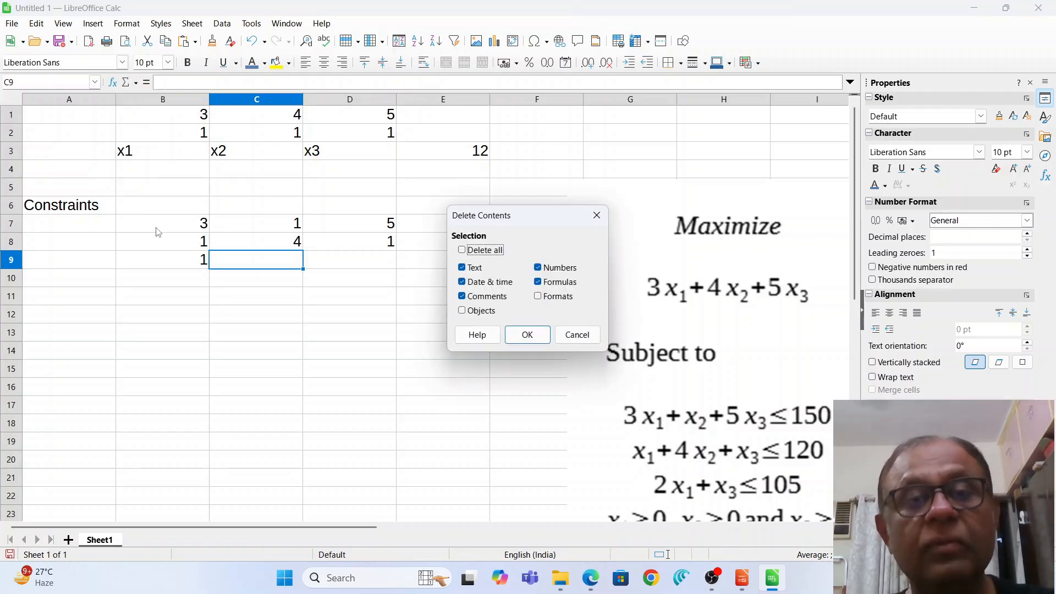
click(559, 335)
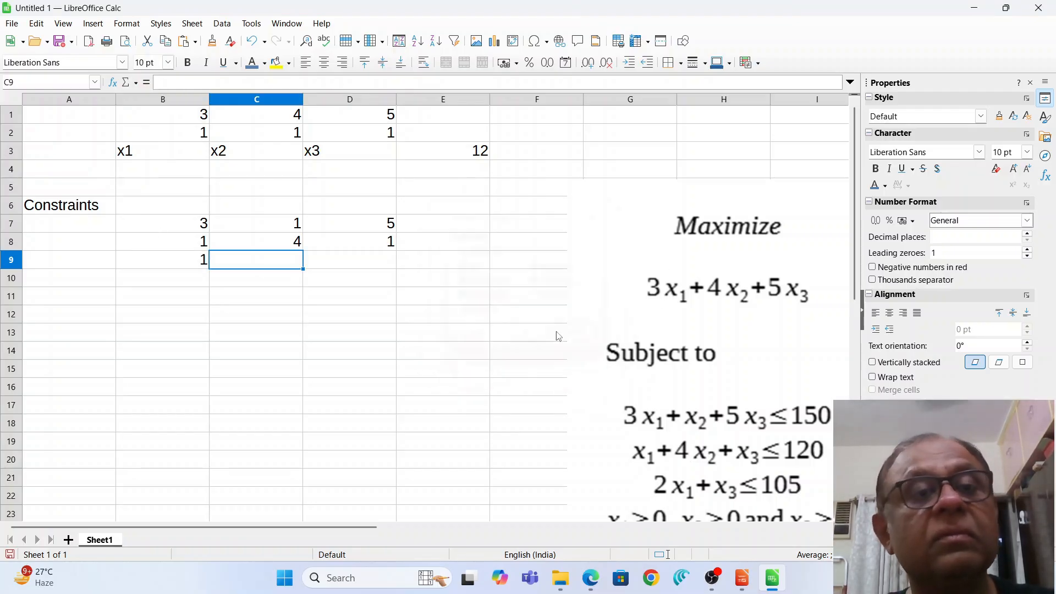
Enter the third constraint's coefficients 2, 0 and 1 in B9:D9
click(177, 255)
text(2)
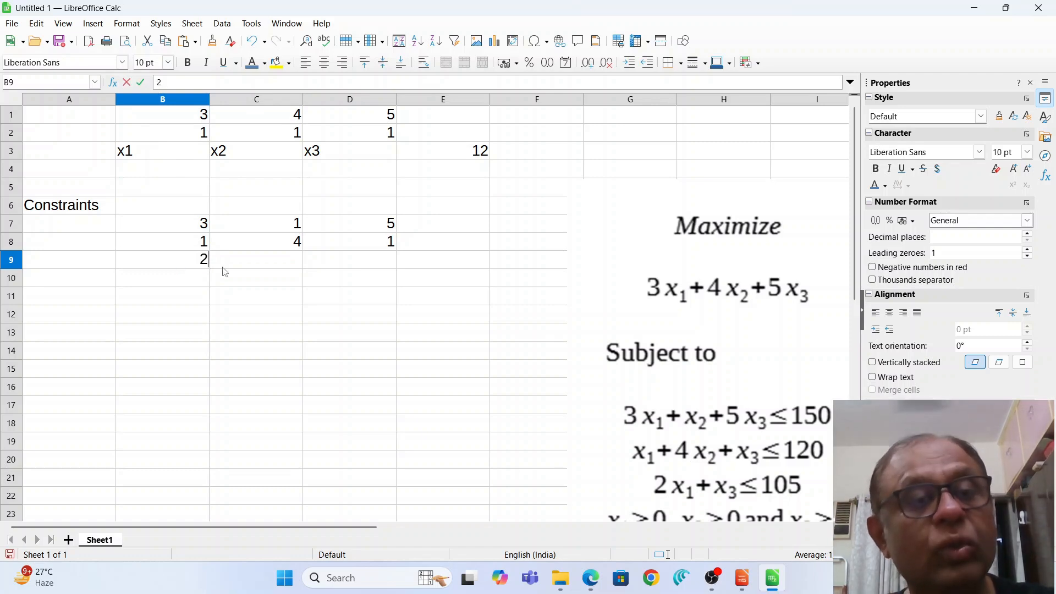
click(240, 266)
text(0)
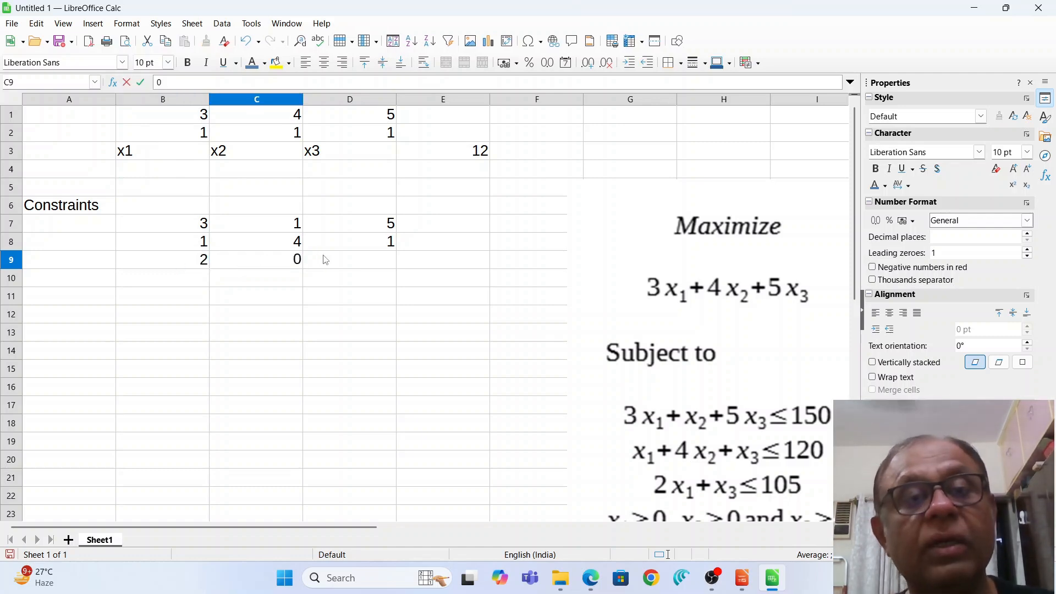
click(326, 260)
text(1)
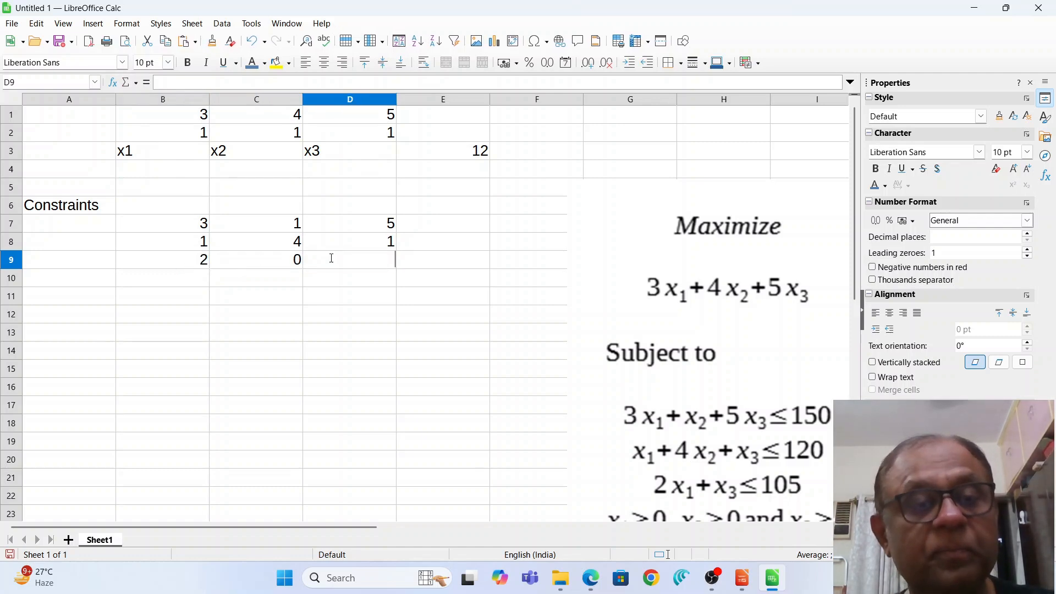
Enter a SUMPRODUCT of B7:D7 and the absolute range $B$2:$D$2 in E7, and fill the formula down to E9
click(429, 230)
text(=)
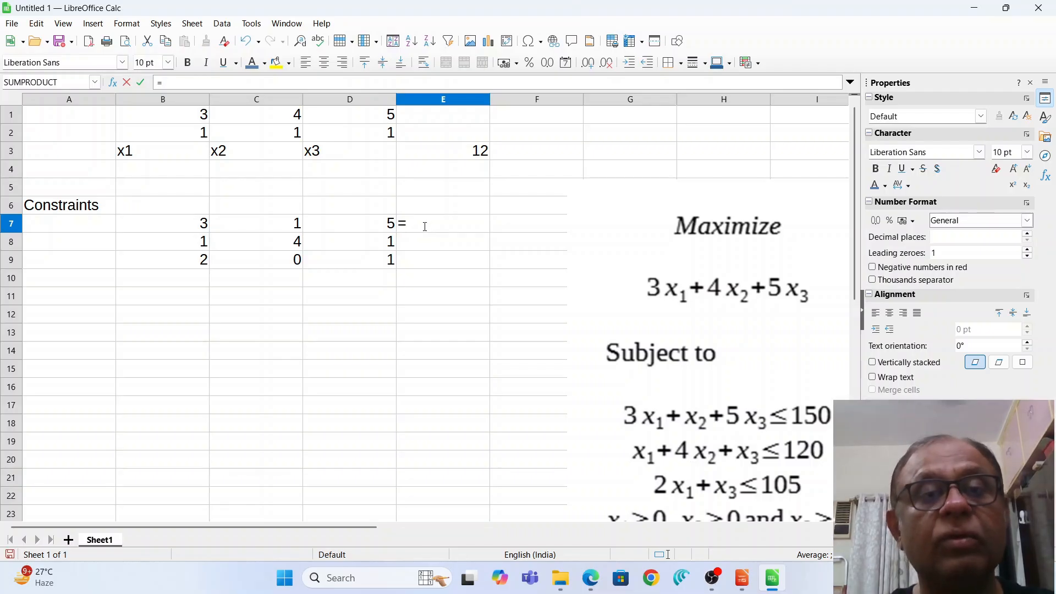
text(supro)
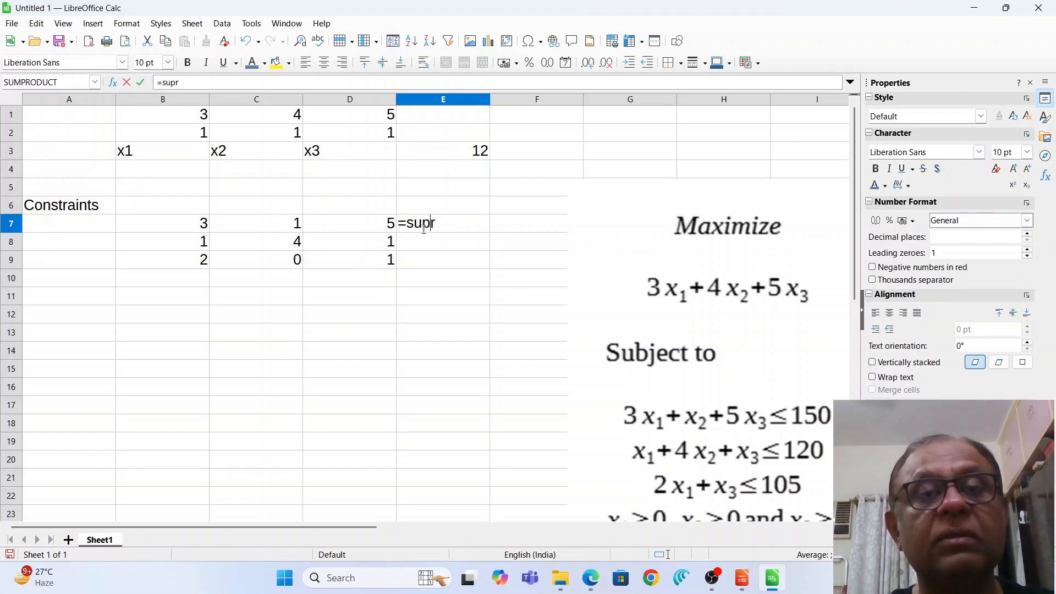
key(BackSpace)
key(BackSpace)
text(mproduc)
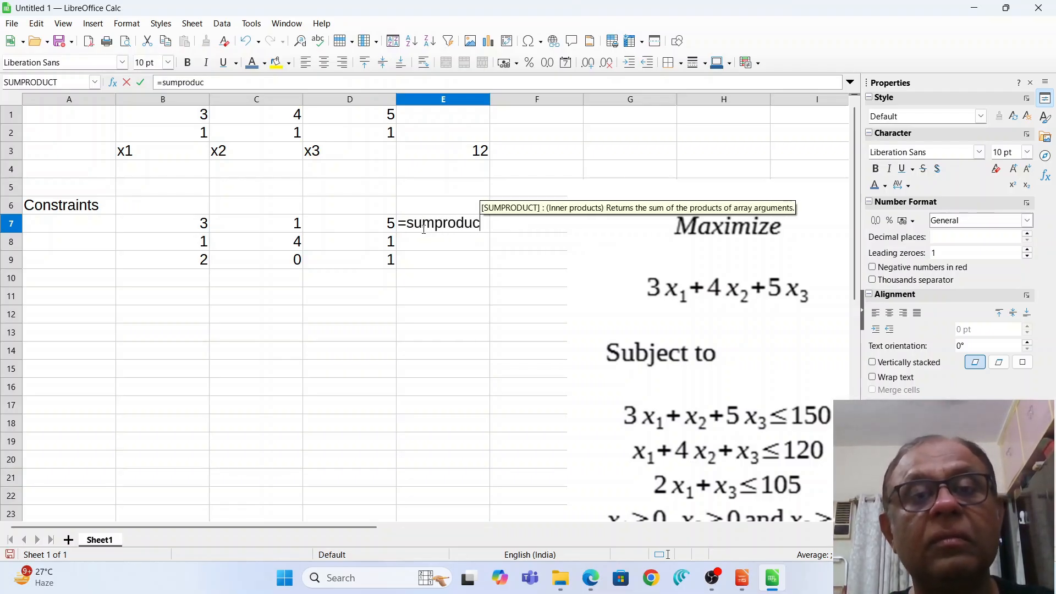
text(t()
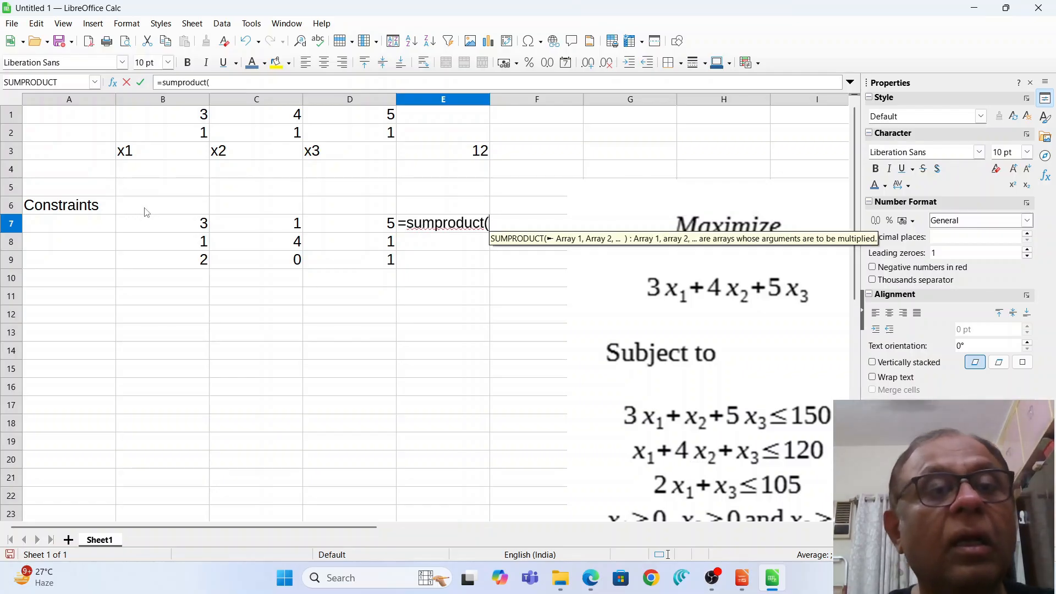
drag(154, 226, 349, 224)
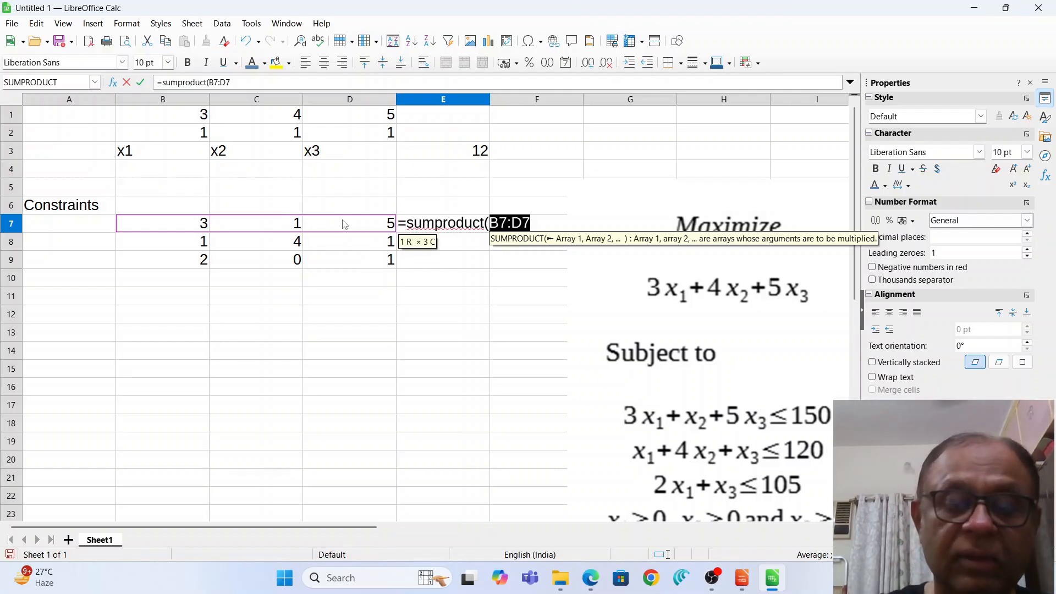
text(,)
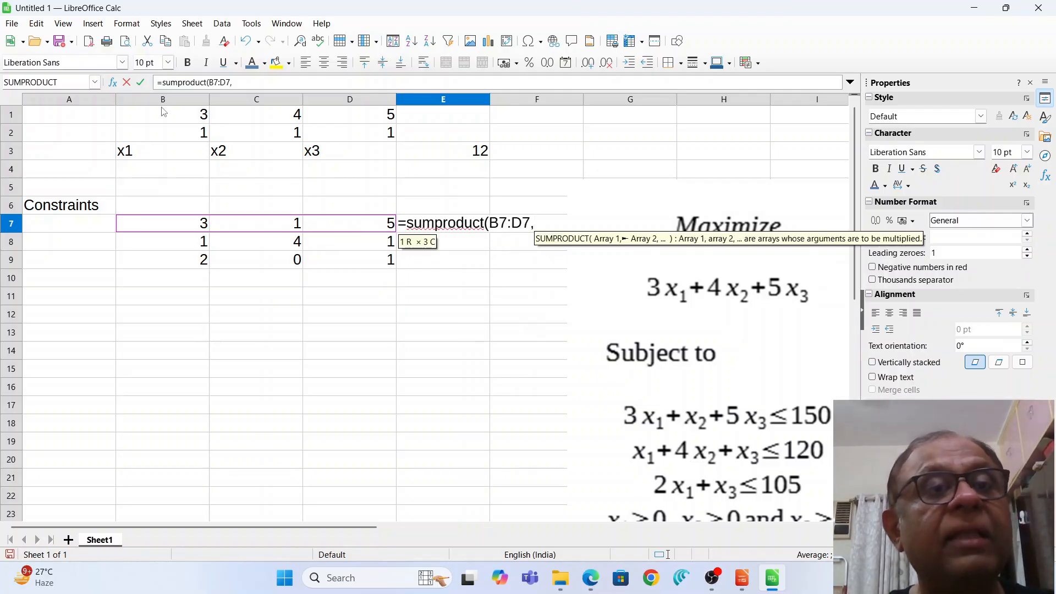
drag(159, 138, 357, 138)
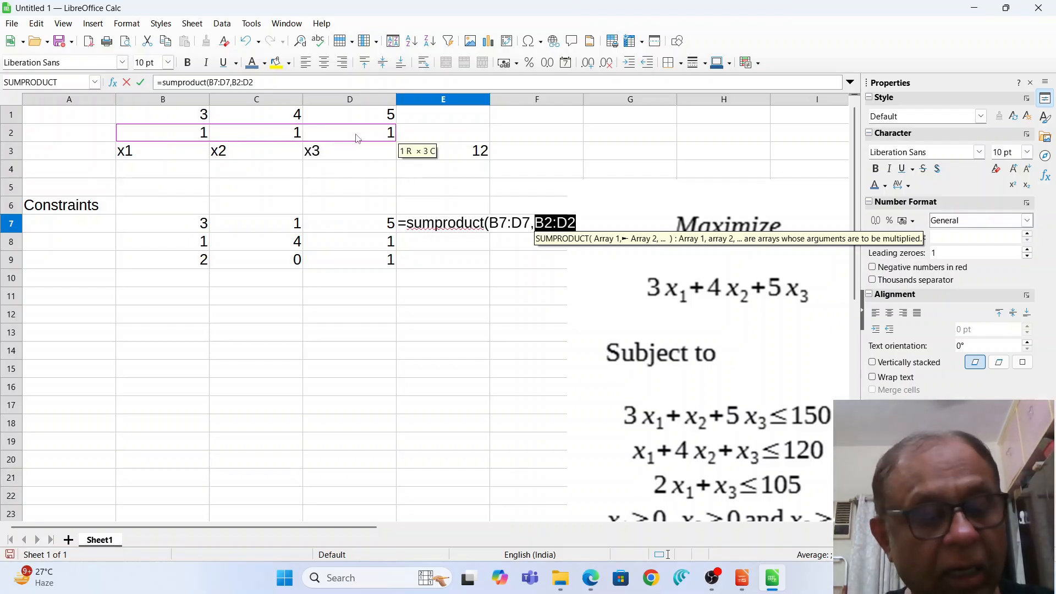
key(F4)
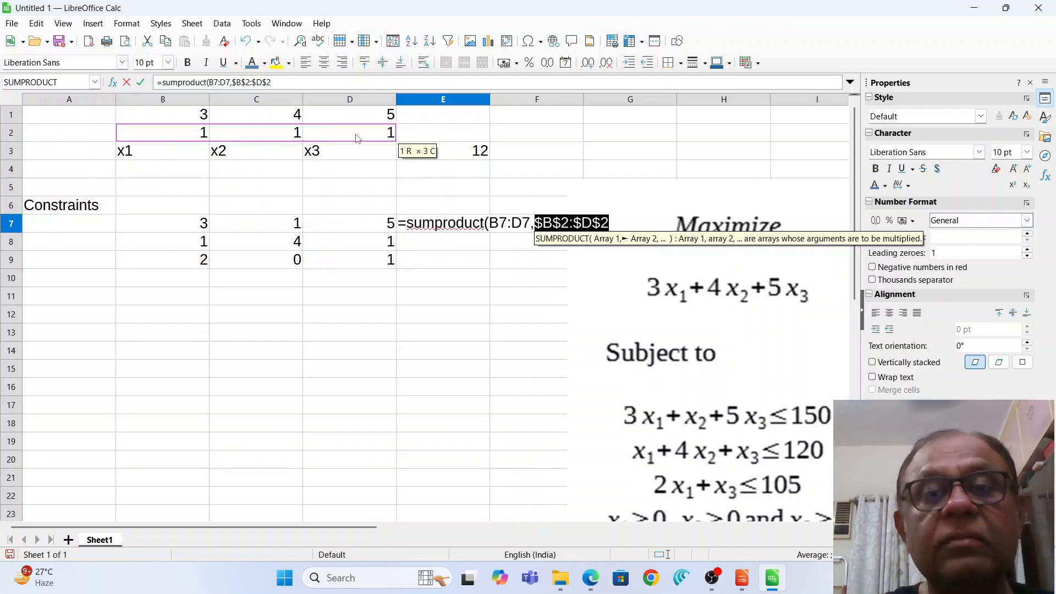
text())
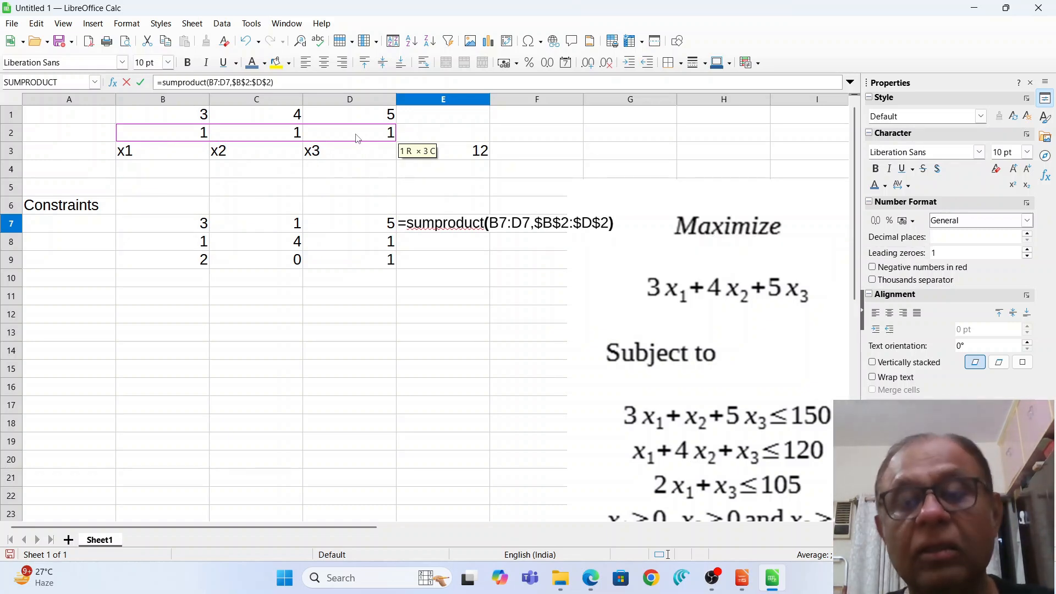
key(Return)
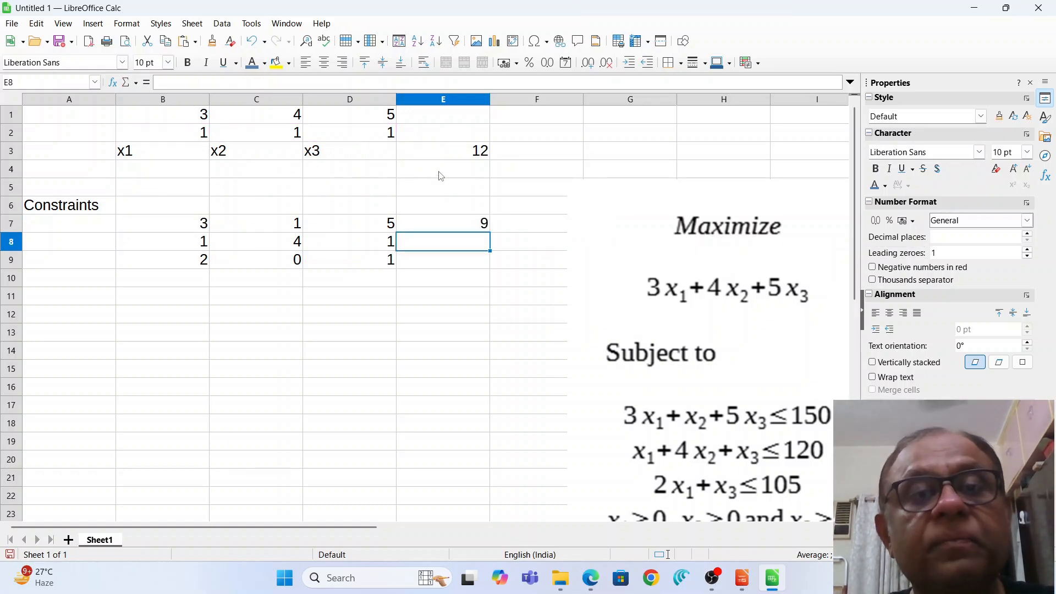
click(460, 225)
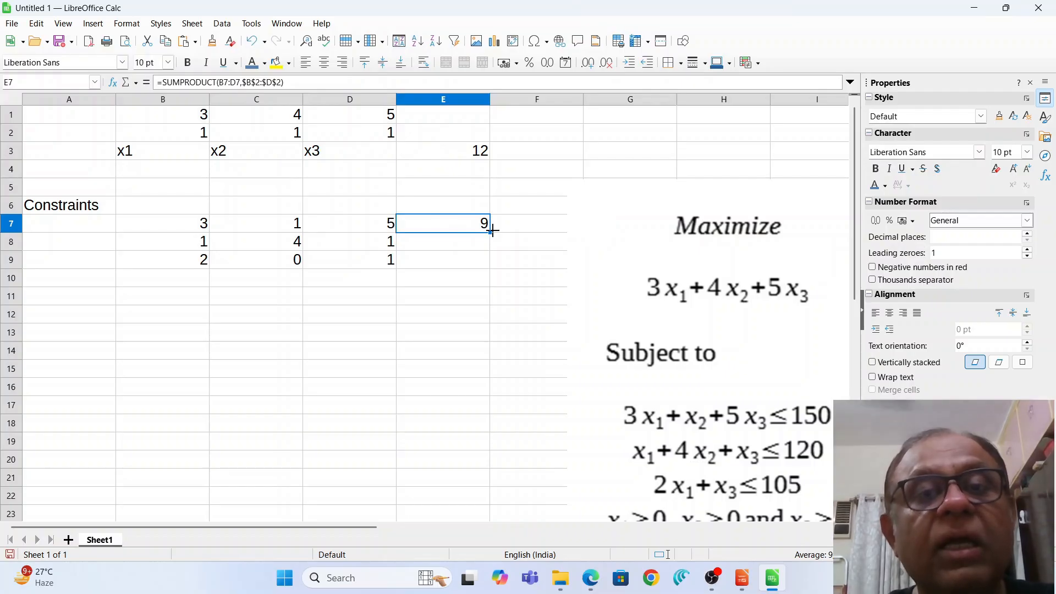
drag(491, 234, 493, 272)
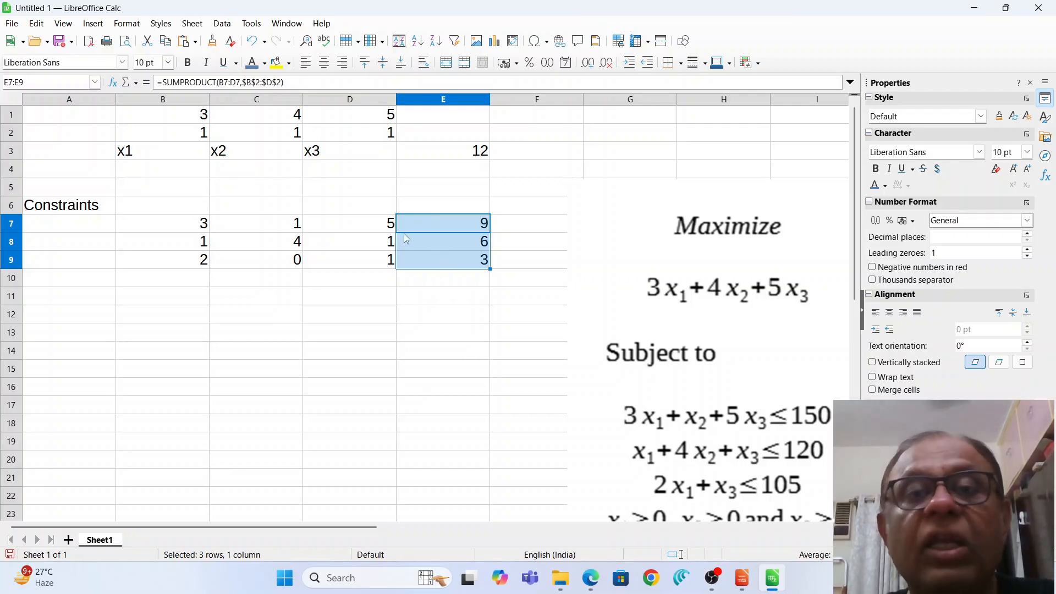
Move the problem image clear of column F and enter the <= sign in F7, F8 and F9
click(594, 190)
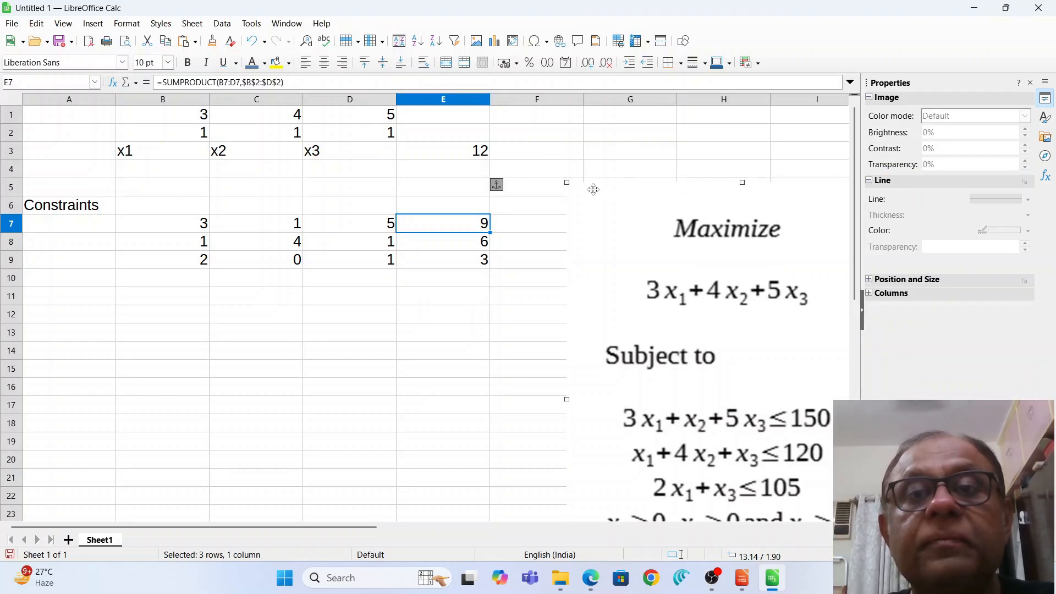
drag(594, 190, 689, 197)
click(537, 226)
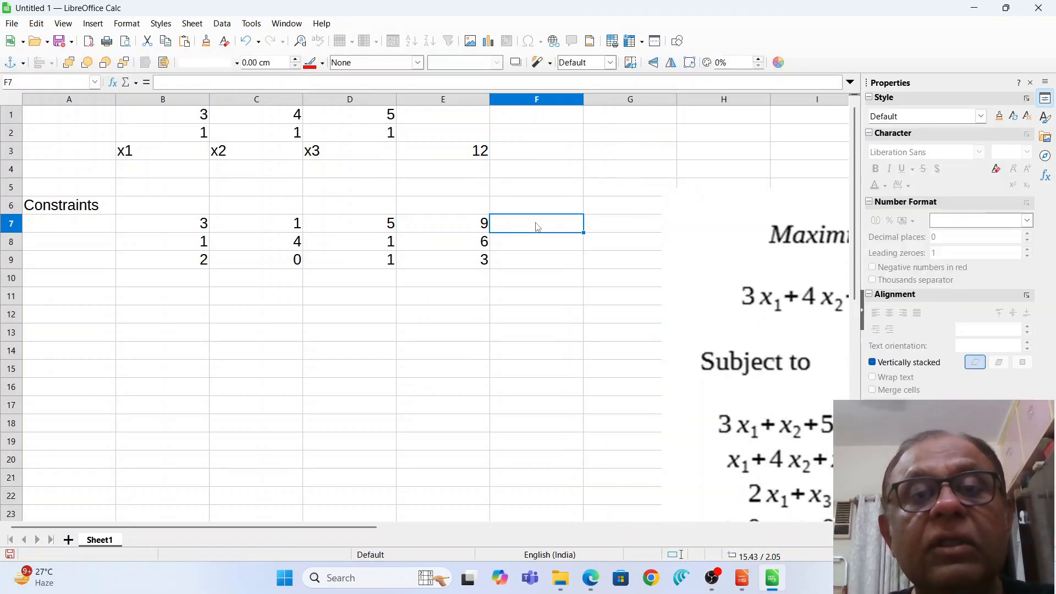
text(<=)
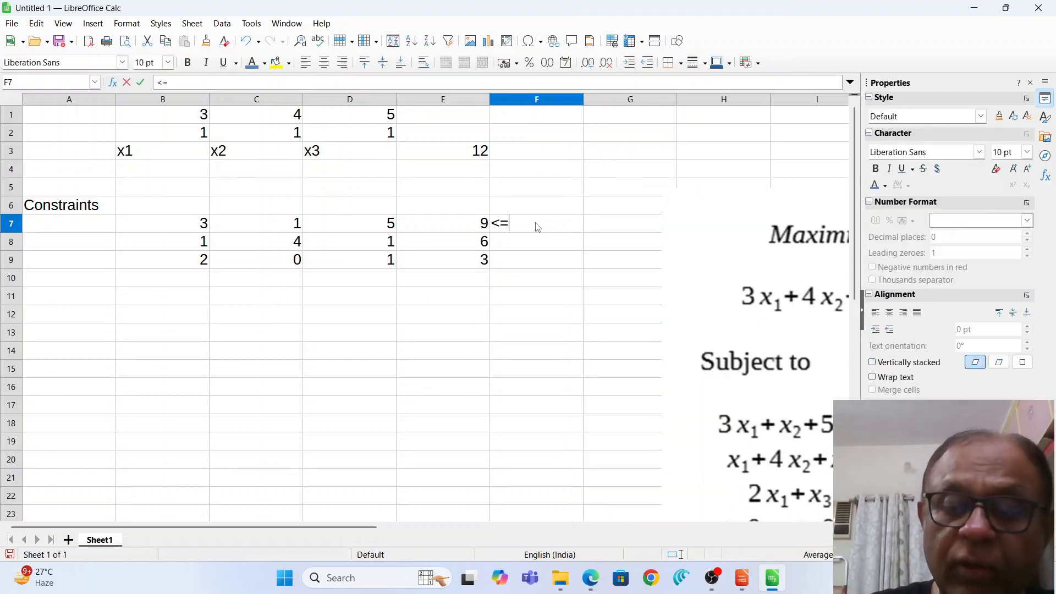
key(Return)
text(<=)
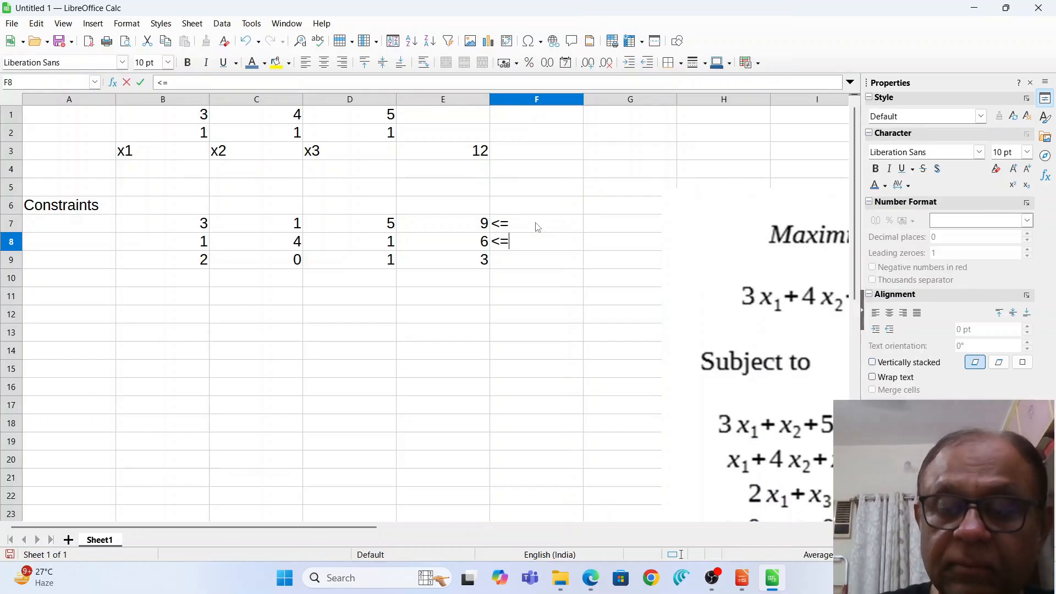
key(Return)
text(<=)
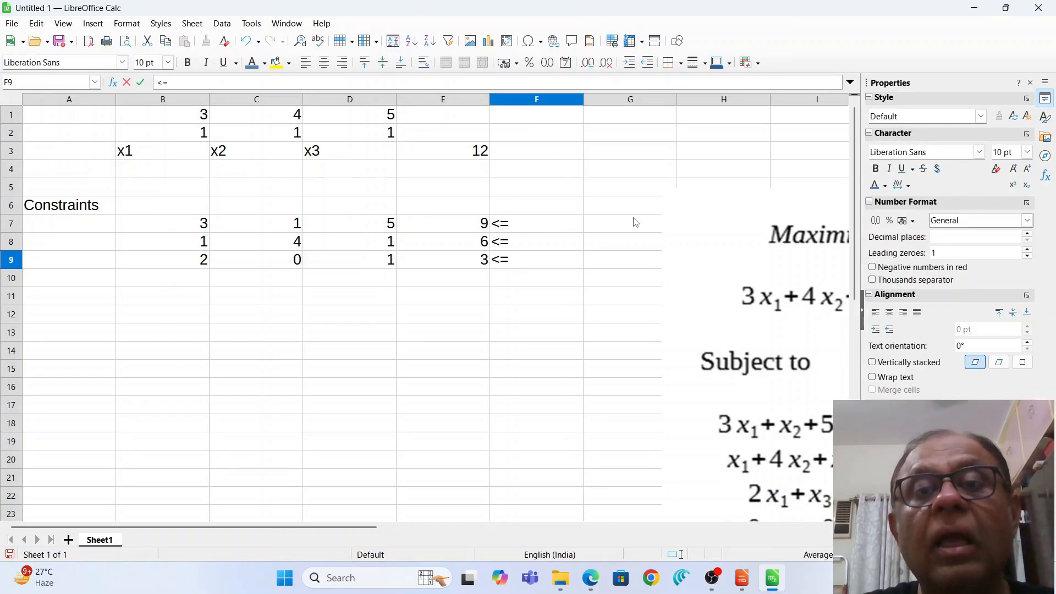
Enter the constraint limits 150, 120 and 105 in G7:G9, moving the problem image clear of column G
click(618, 229)
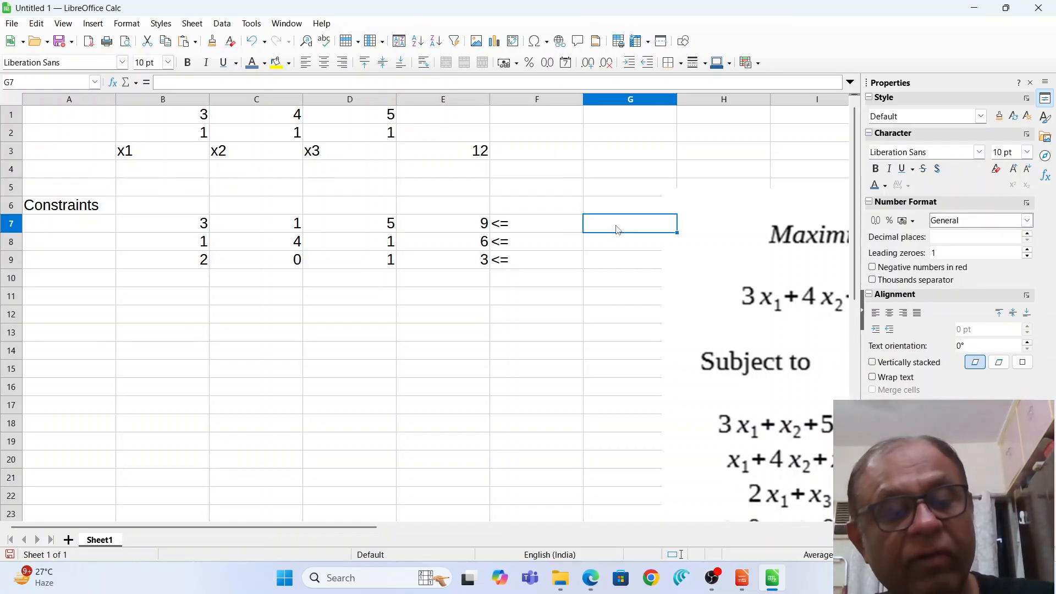
text(150)
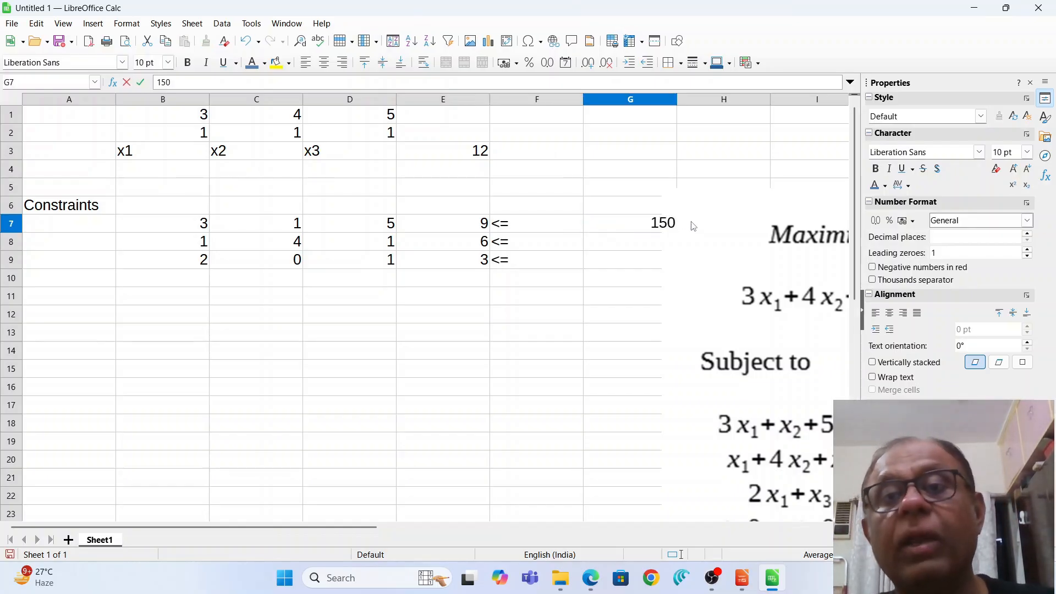
click(693, 227)
drag(692, 207, 761, 260)
click(632, 245)
click(734, 204)
click(612, 248)
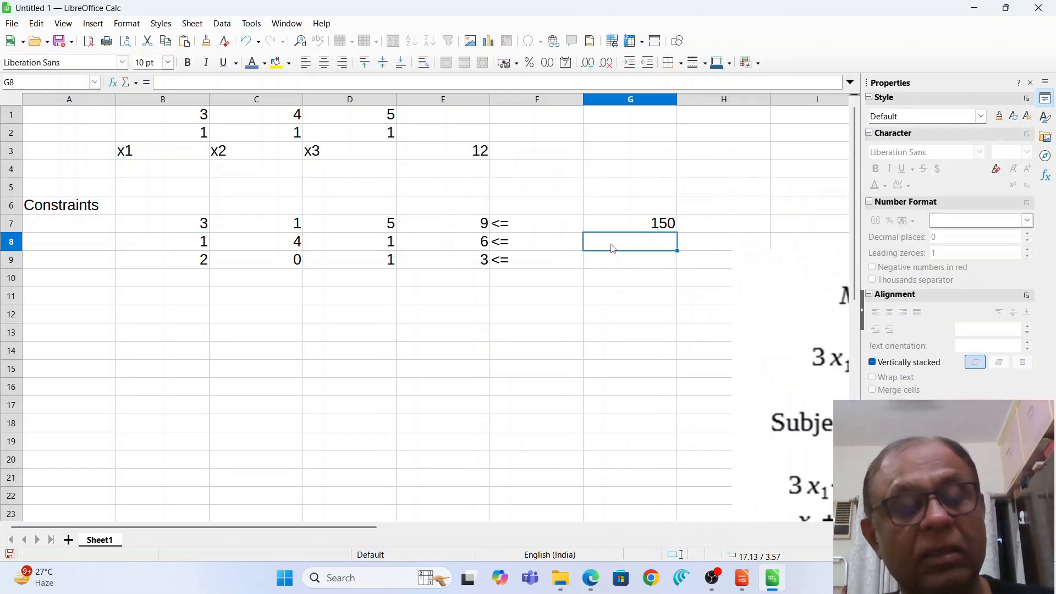
text(120)
key(Return)
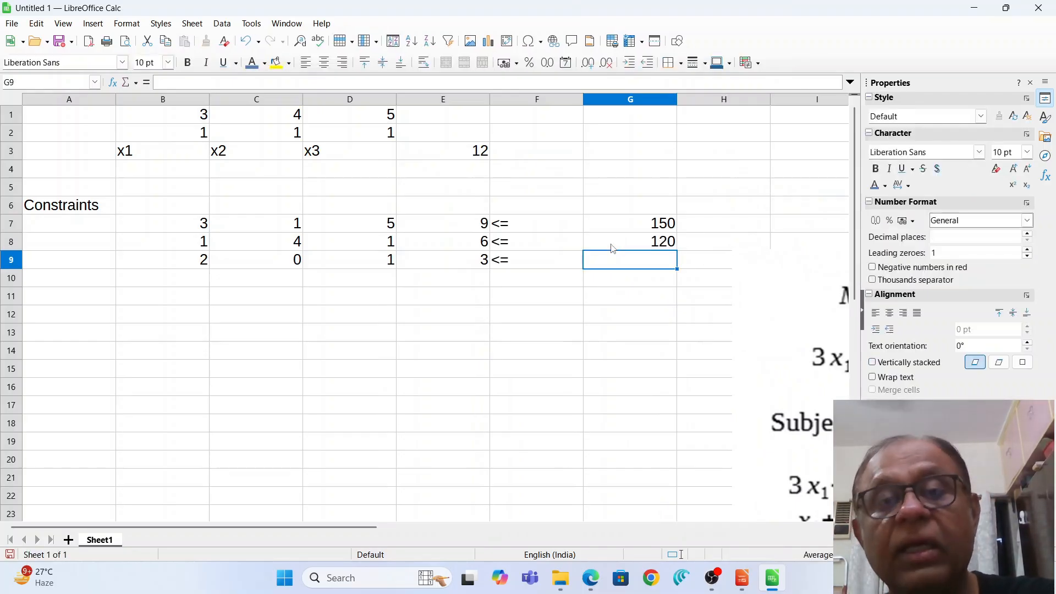
text(10)
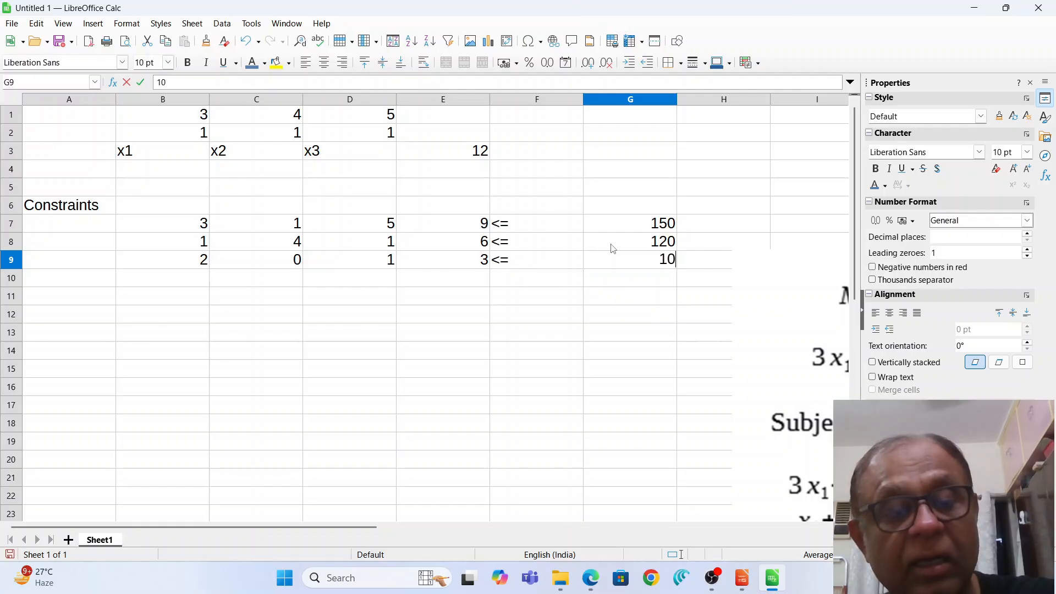
text(5)
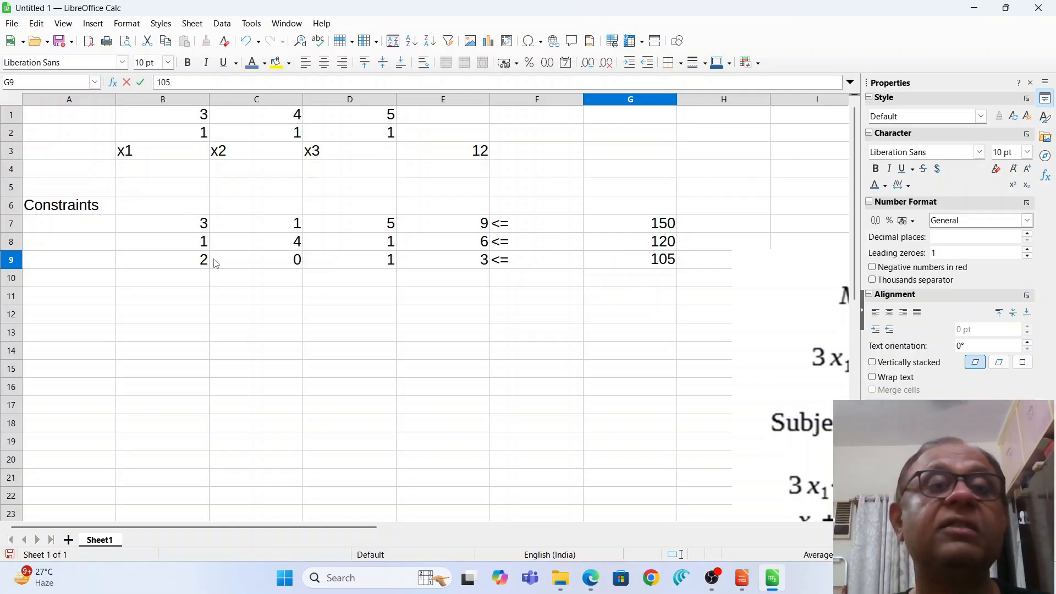
Save the spreadsheet as prom_calc in ODF Spreadsheet format in the libreExcel folder
click(13, 23)
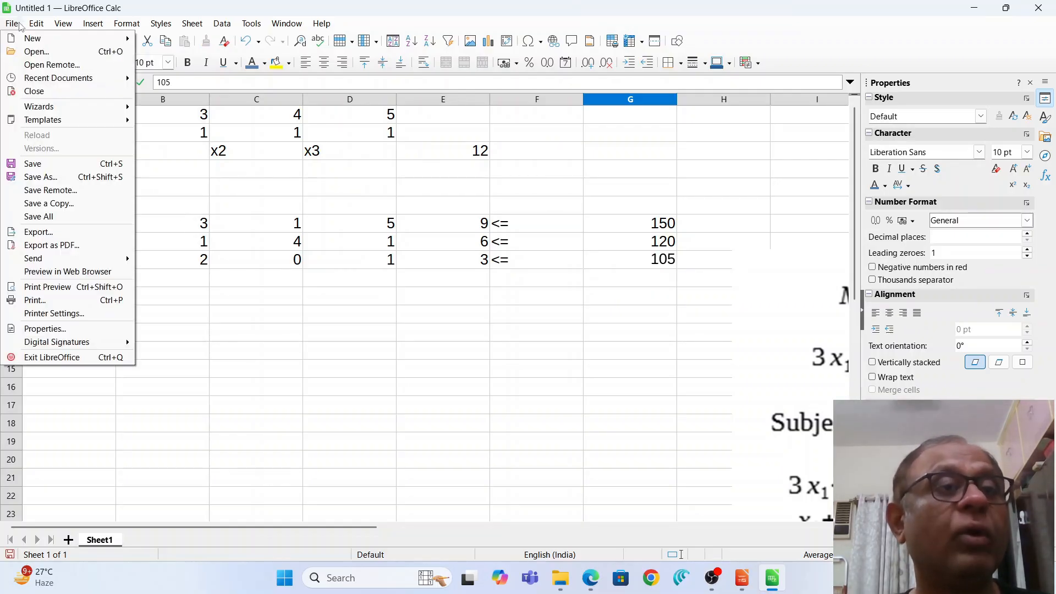
click(49, 178)
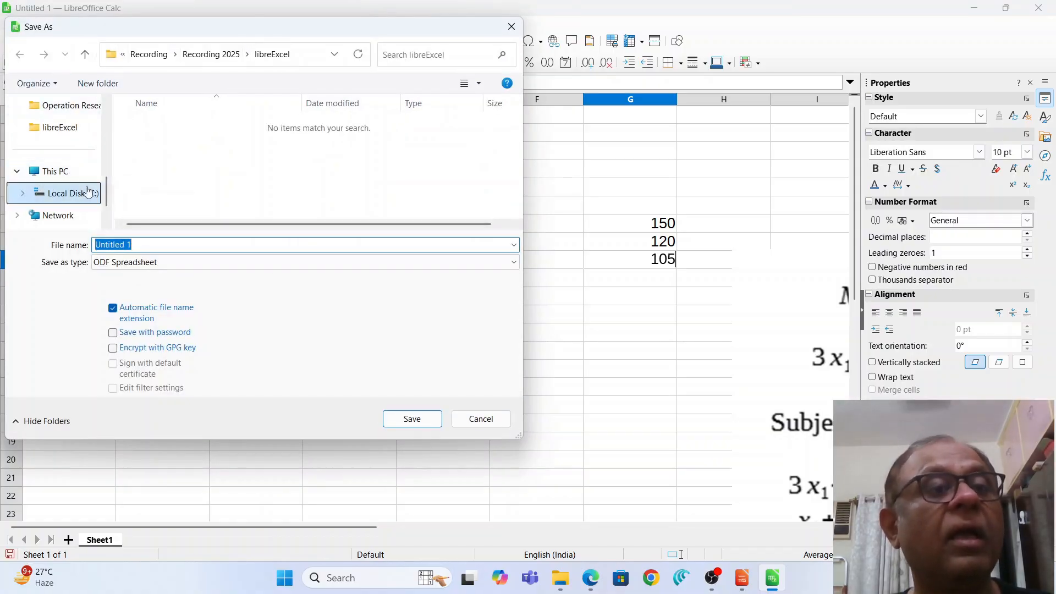
key(BackSpace)
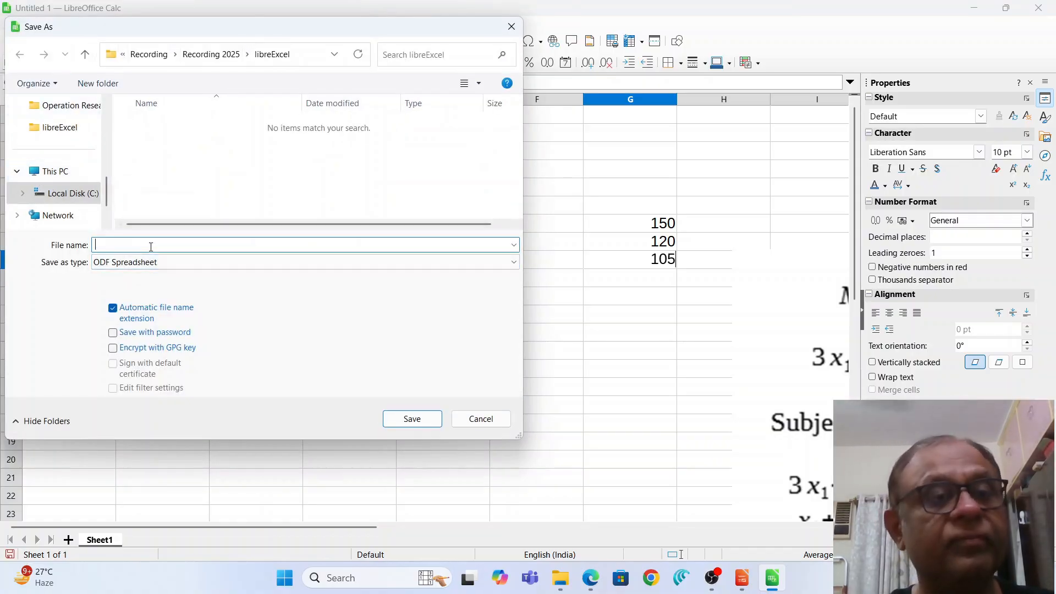
text(prom)
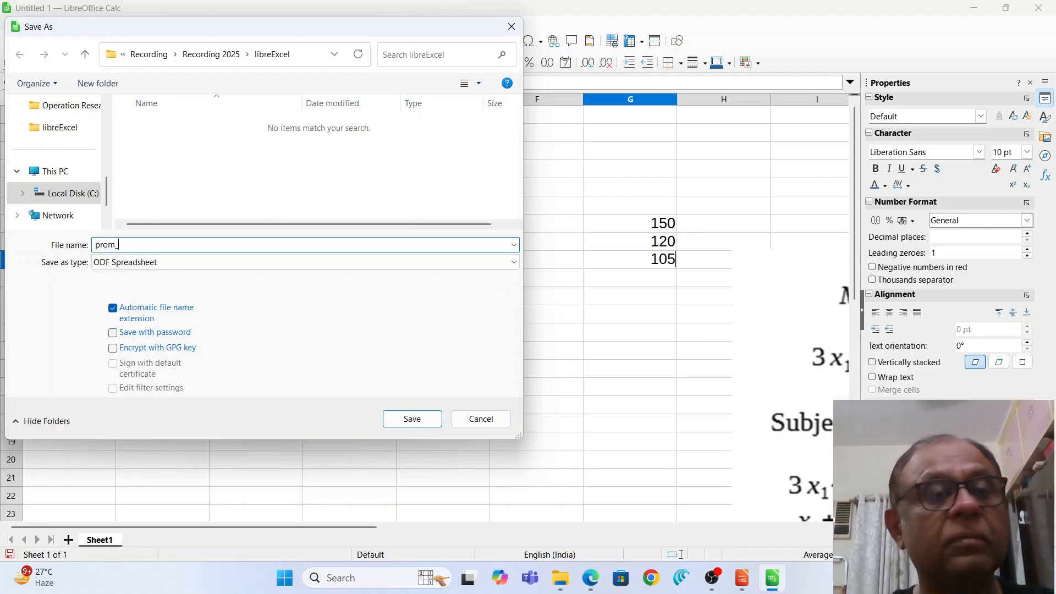
text(_calc)
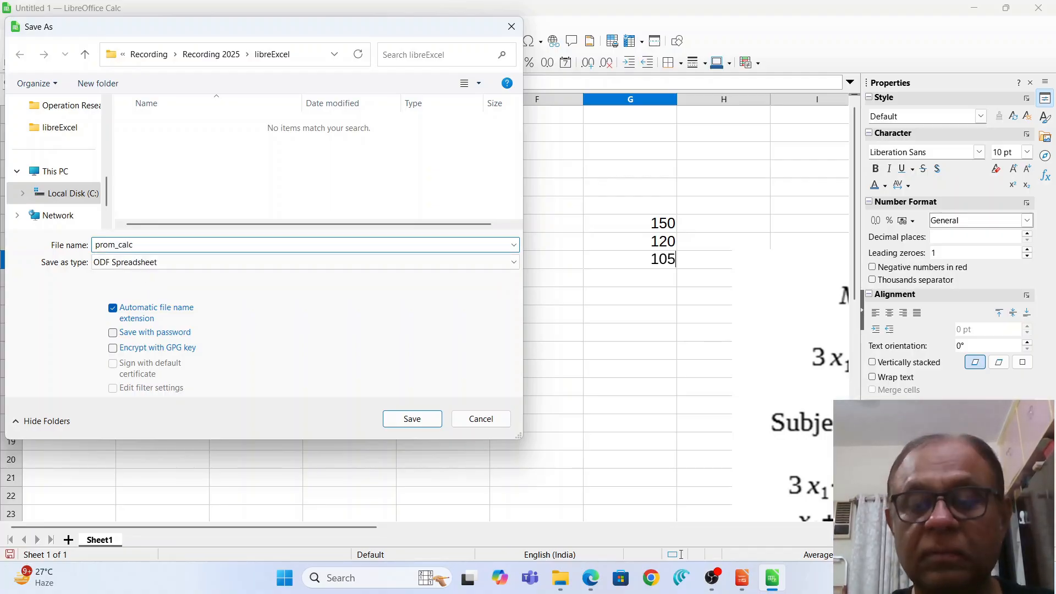
key(Return)
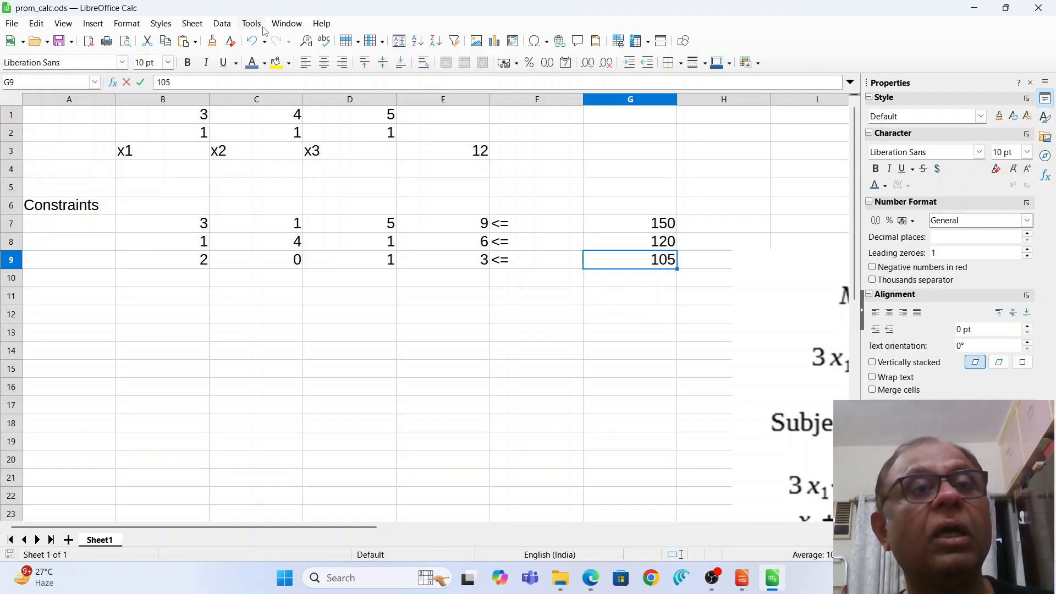
Open the Solver and set E3 as the target cell for maximization, with B2:D2 as the changing cells
click(222, 24)
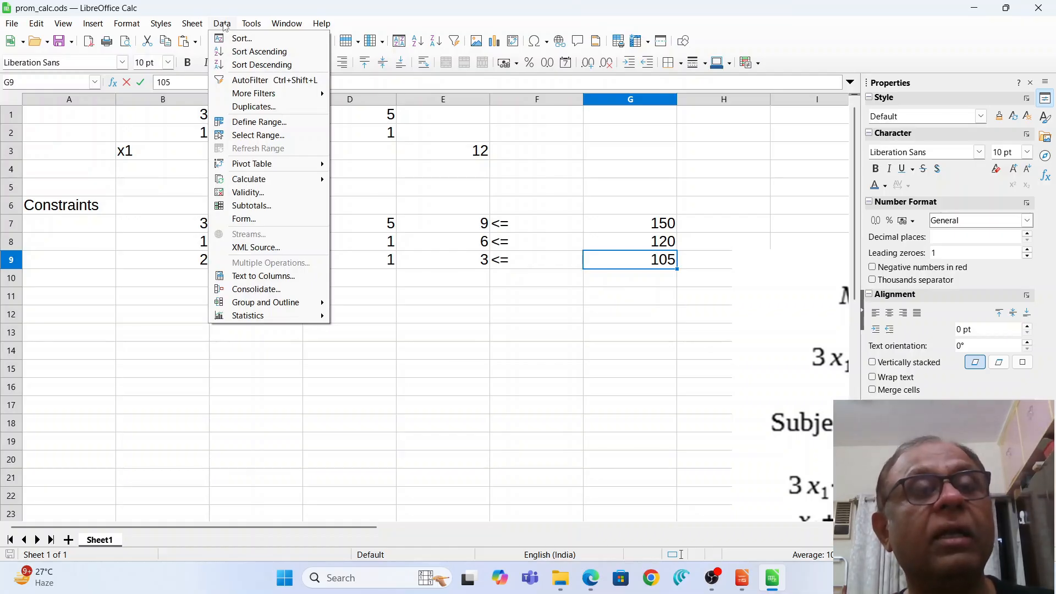
mouse_move(258, 25)
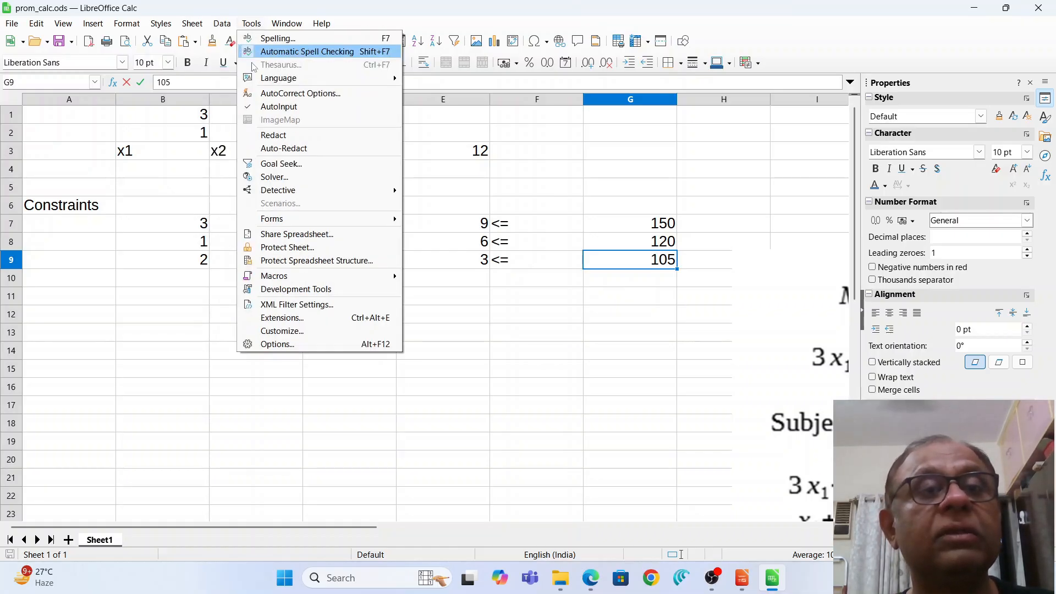
click(273, 177)
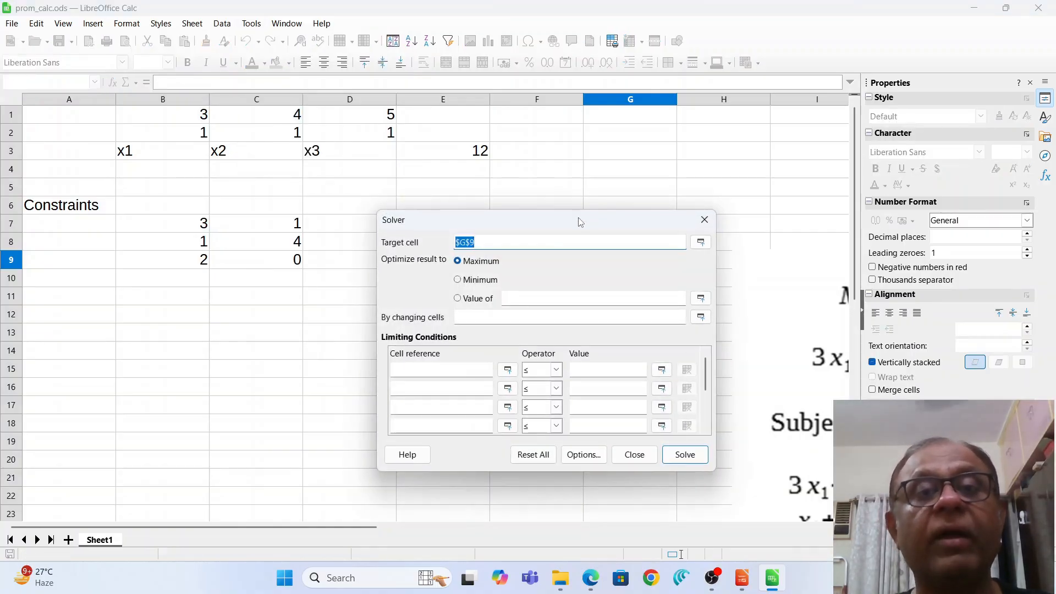
drag(579, 222, 678, 175)
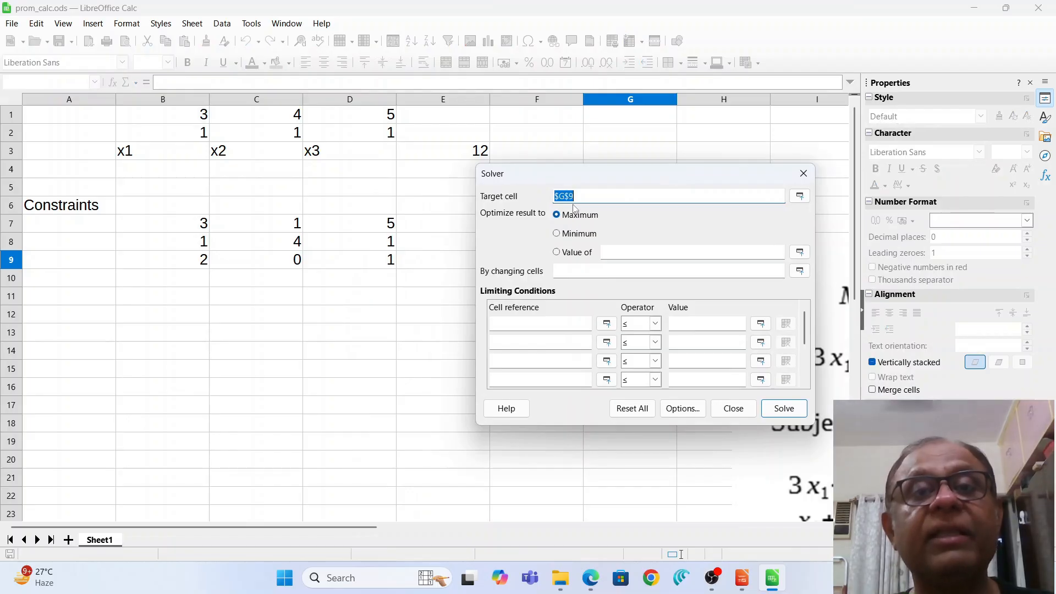
click(425, 160)
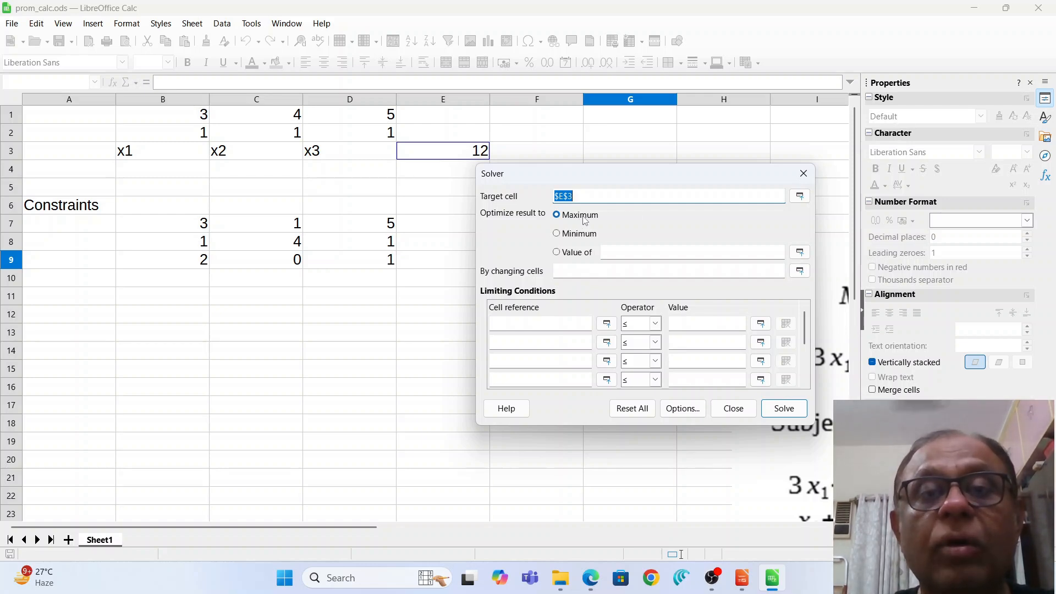
click(569, 277)
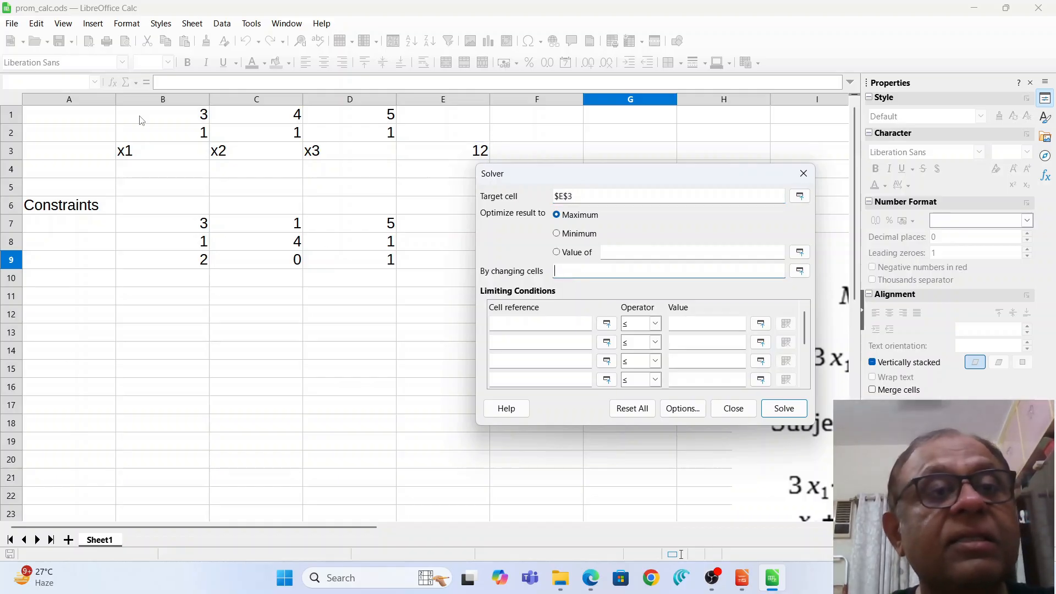
drag(136, 133, 363, 142)
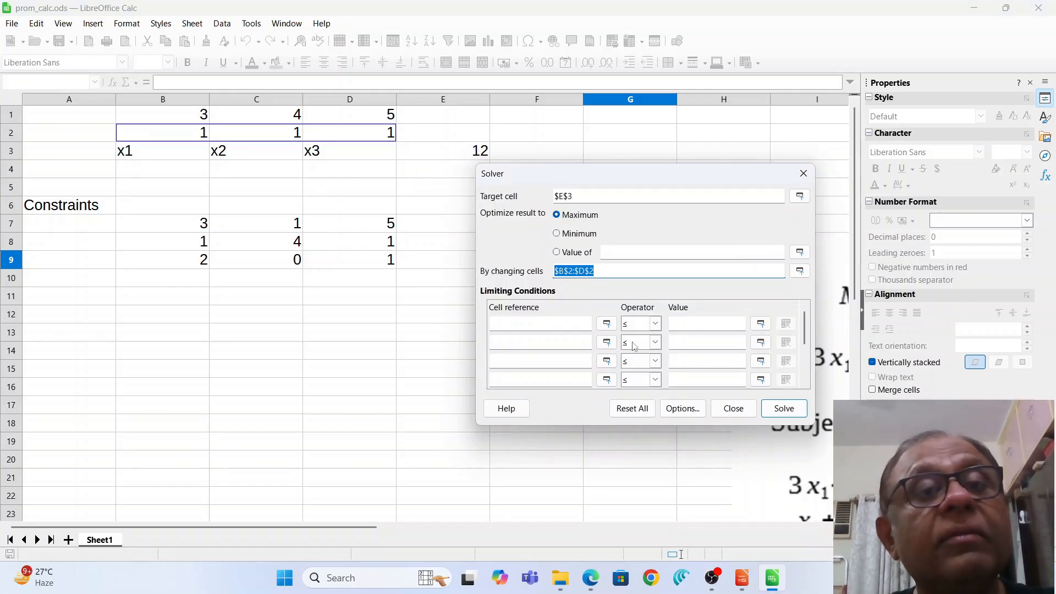
Add the Solver limiting condition $E$7:$E$9 ≤ $G$7:$G$9, moving the Solver dialog clear of the referenced cells
click(504, 327)
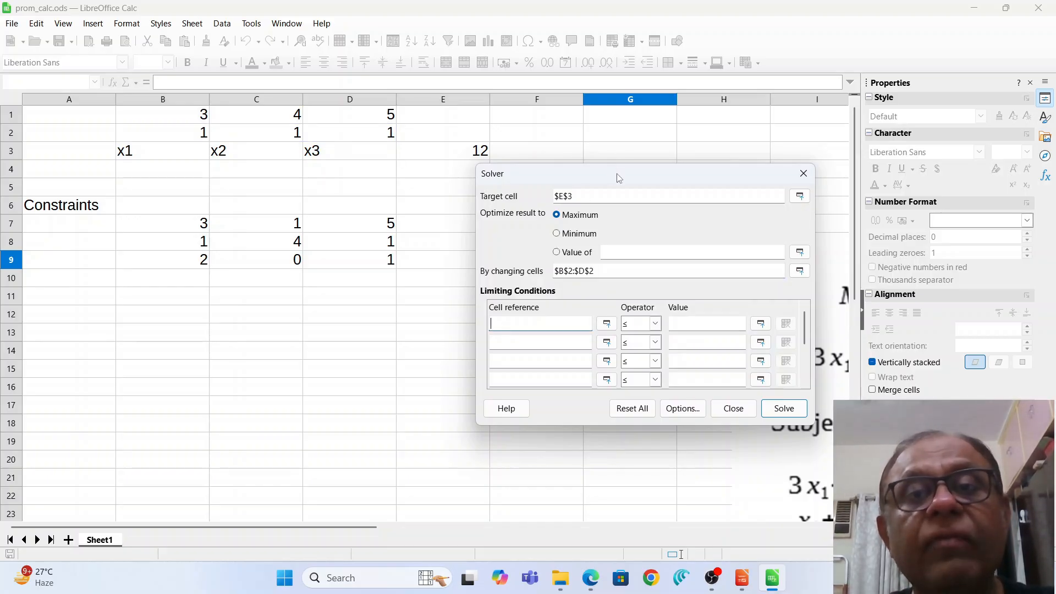
drag(619, 177, 712, 165)
drag(450, 224, 462, 265)
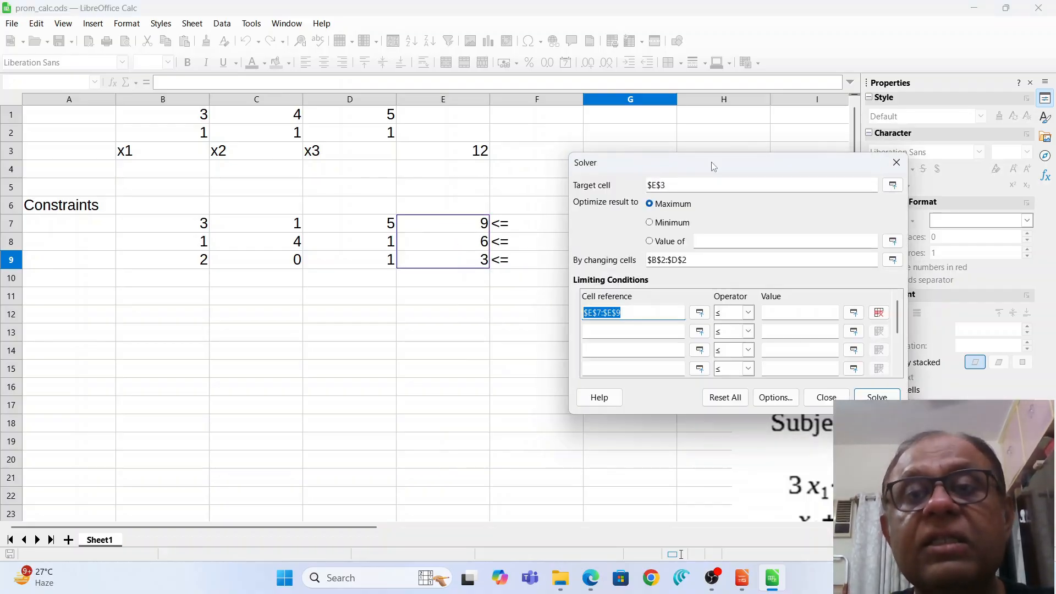
drag(713, 163, 605, 165)
click(678, 313)
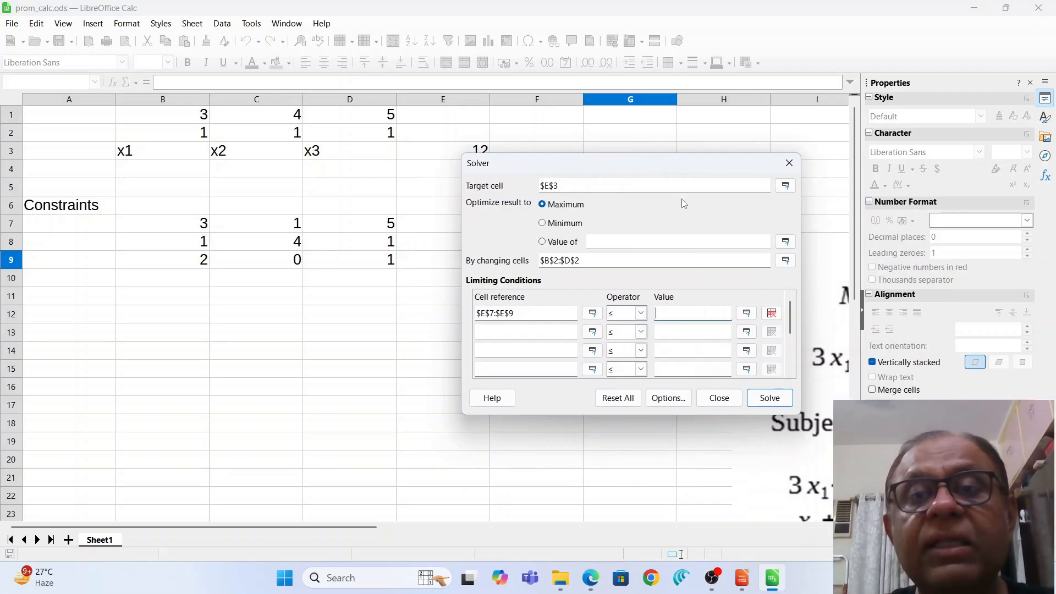
drag(677, 160, 387, 195)
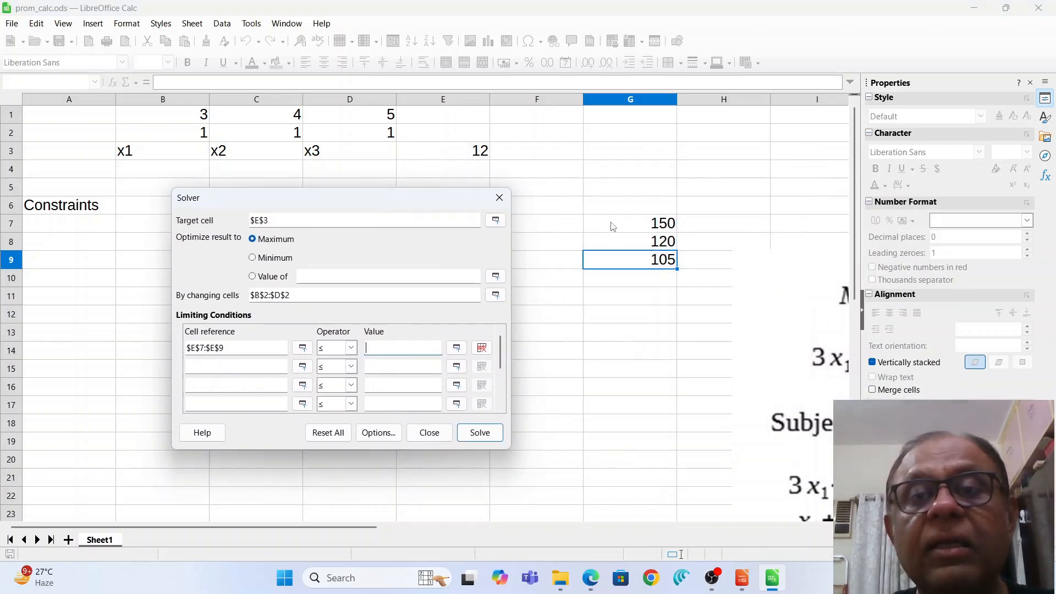
drag(608, 224, 624, 270)
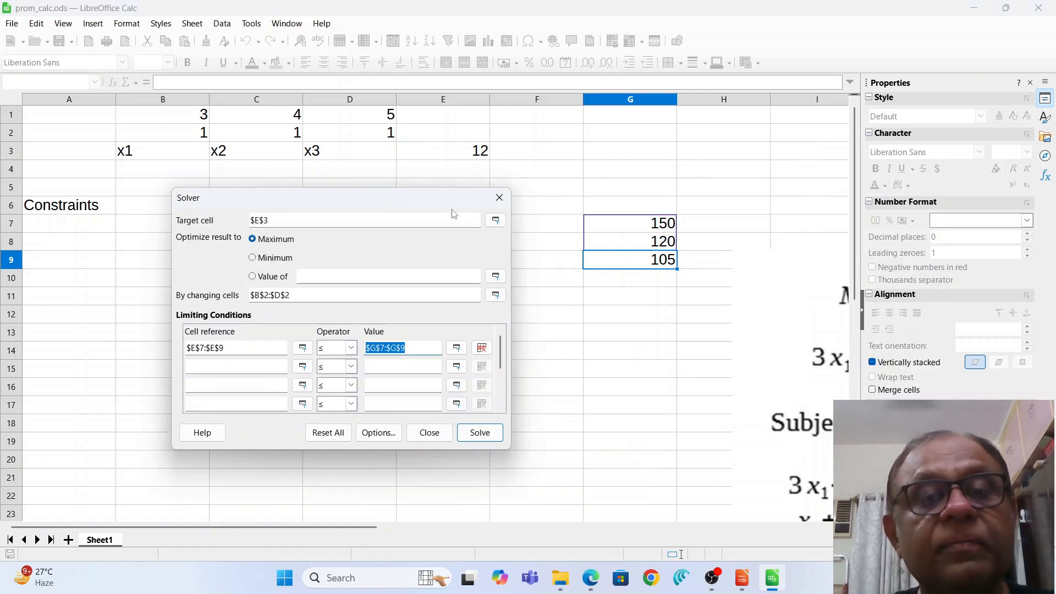
drag(434, 203, 498, 175)
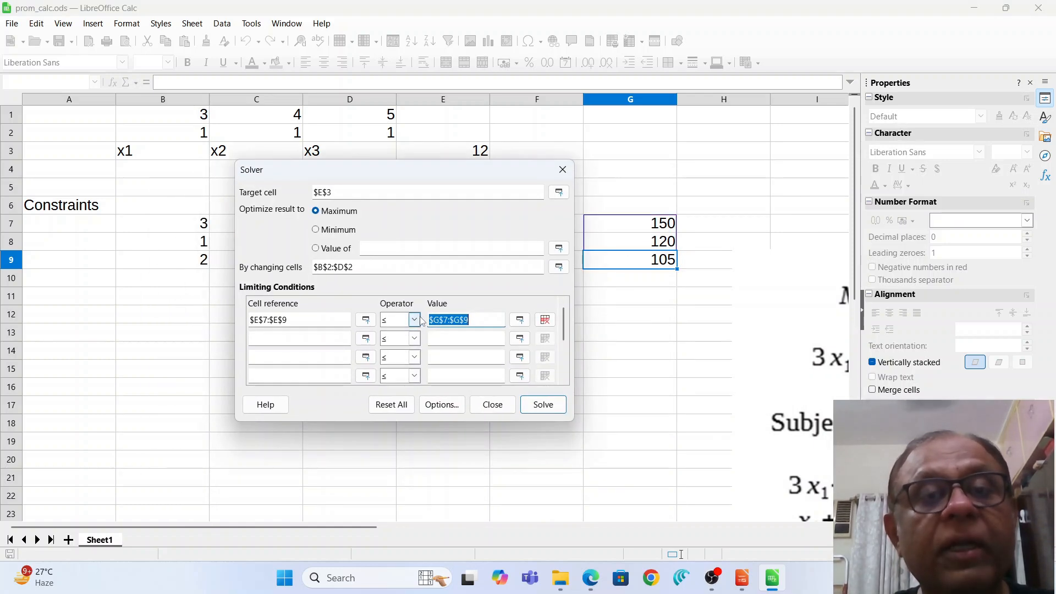
drag(447, 179, 544, 205)
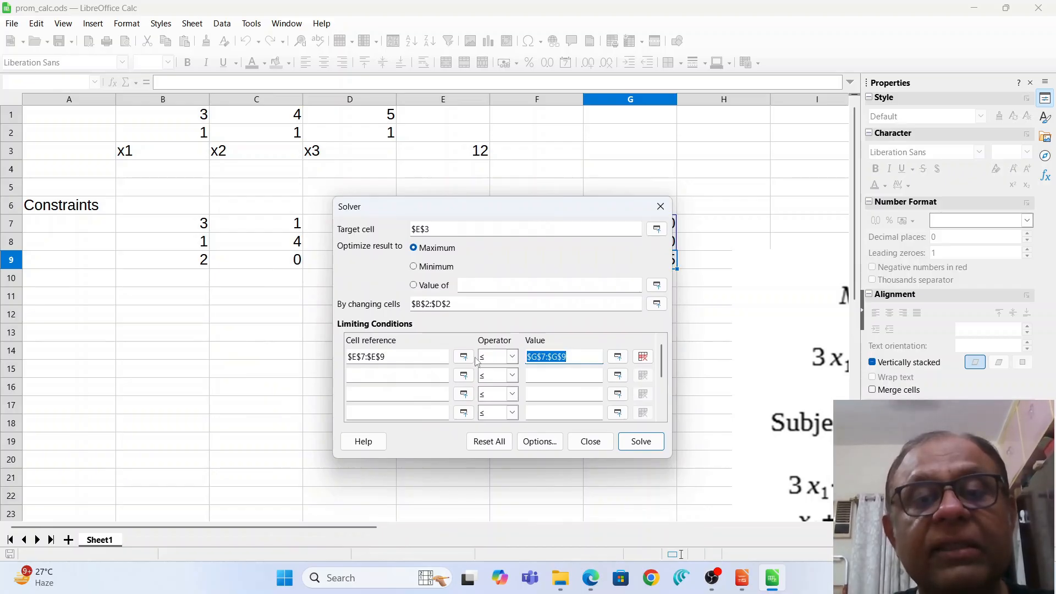
Solve the model with the LibreOffice Linear Solver engine, assuming variables as non-negative, and keep the result
click(563, 441)
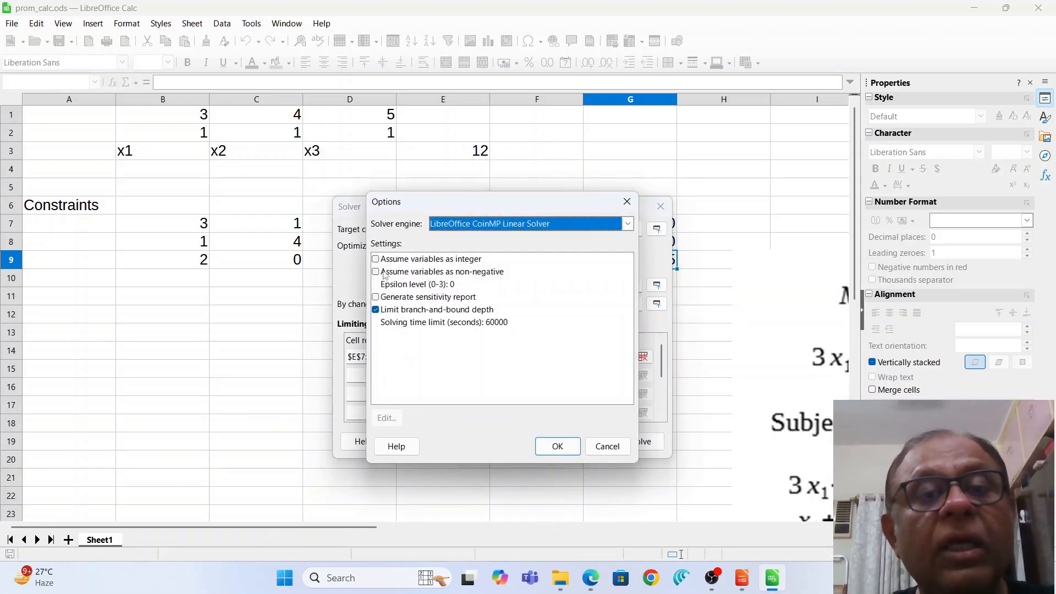
click(377, 273)
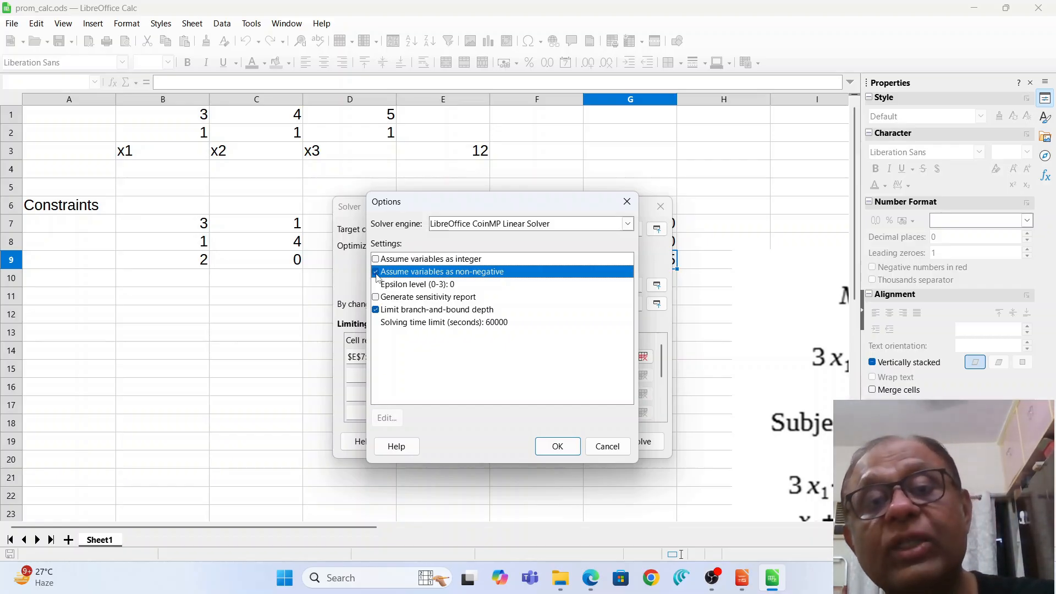
click(628, 224)
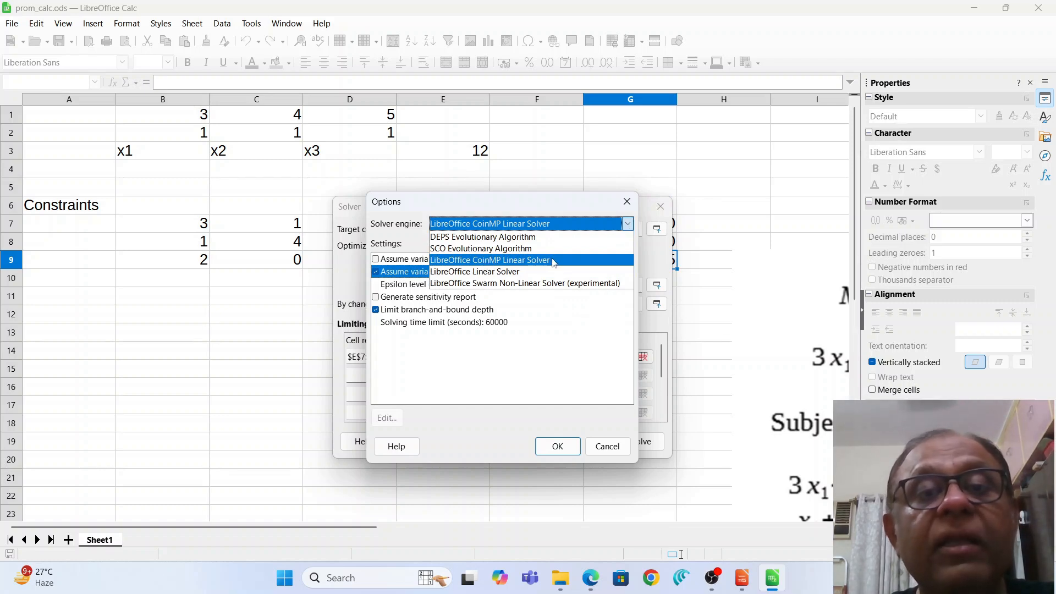
click(518, 273)
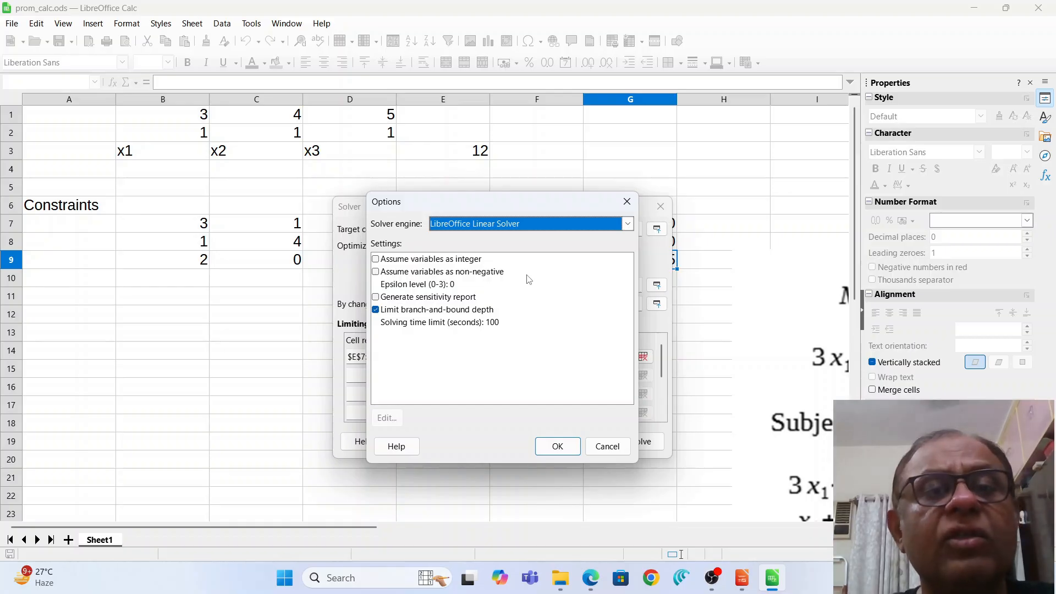
click(375, 272)
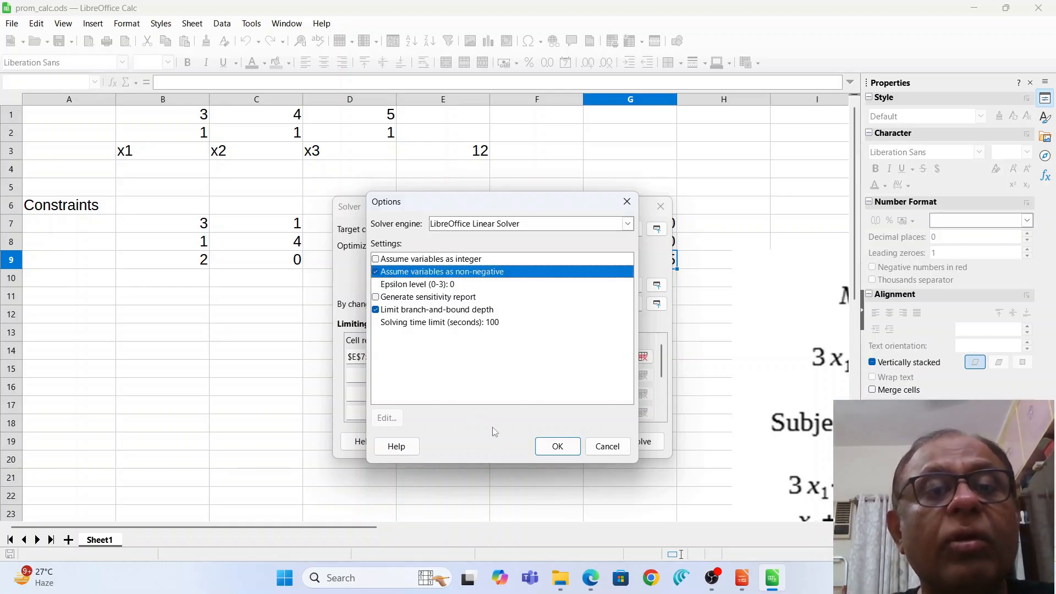
click(557, 446)
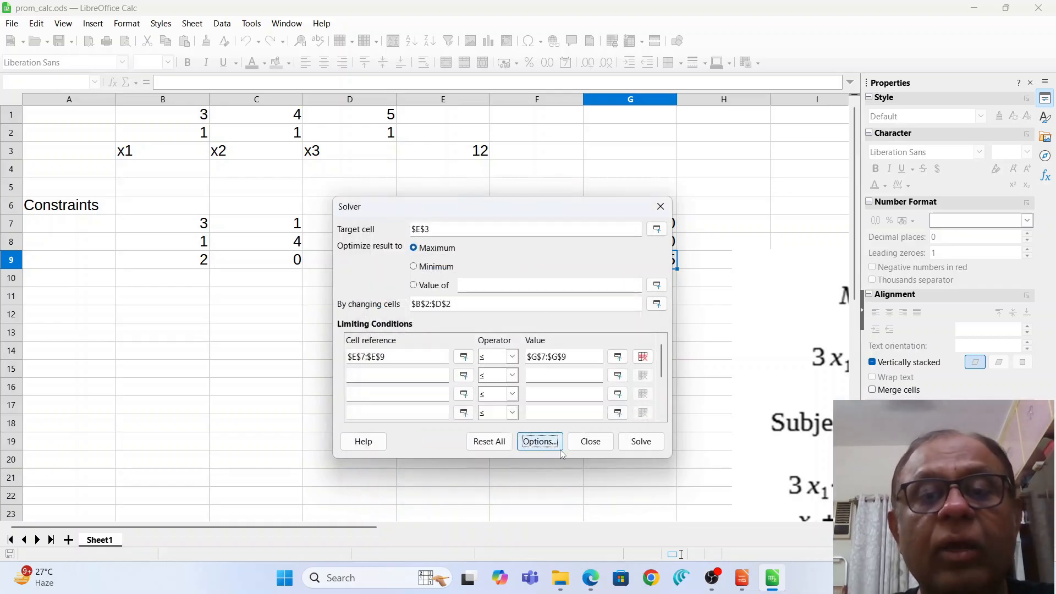
click(648, 447)
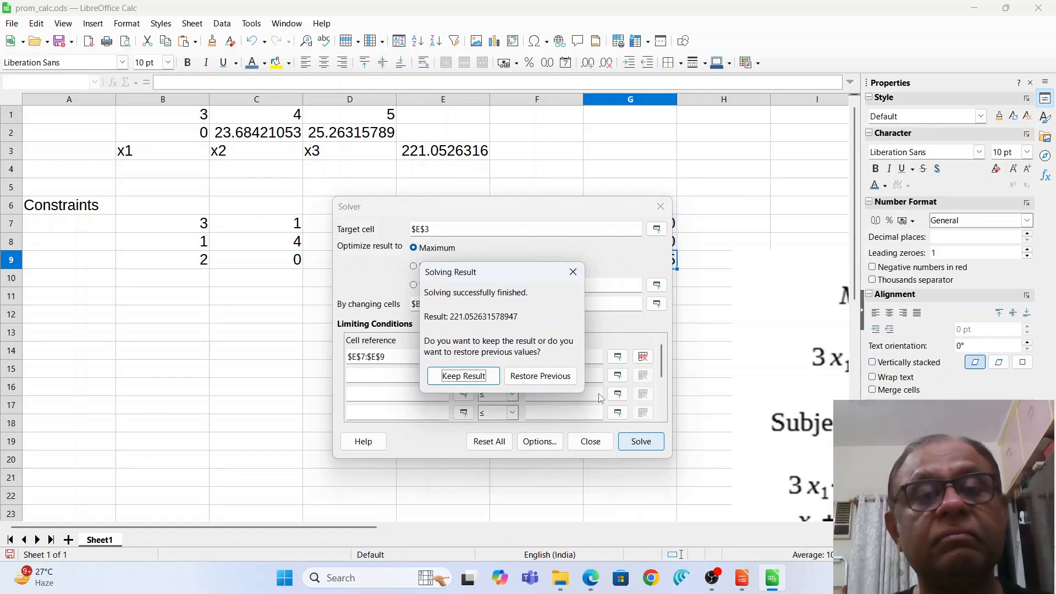
click(473, 374)
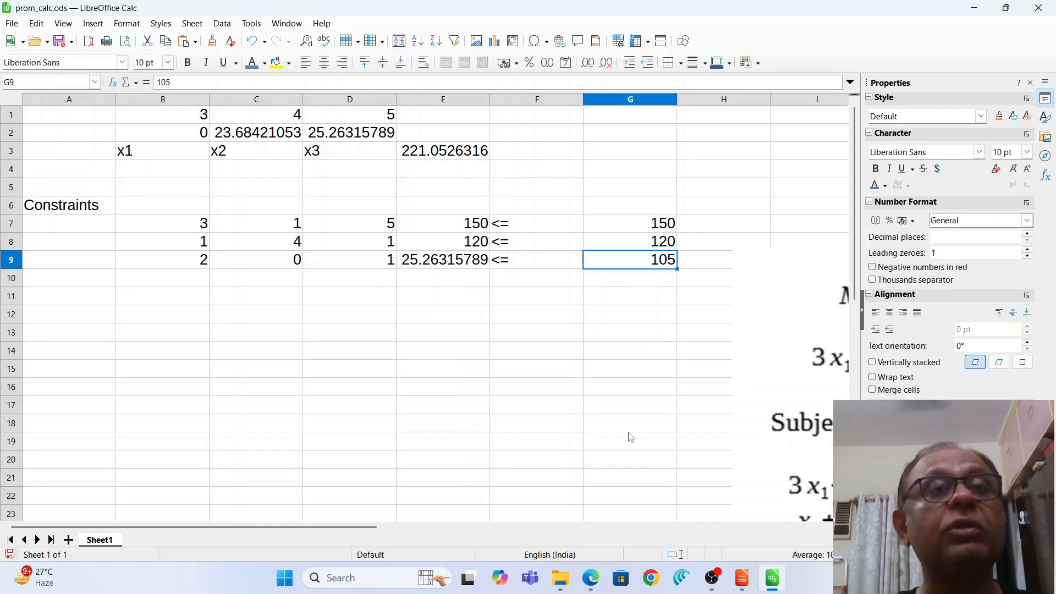
Solve the same model again with the sensitivity report option enabled and keep the result
click(251, 23)
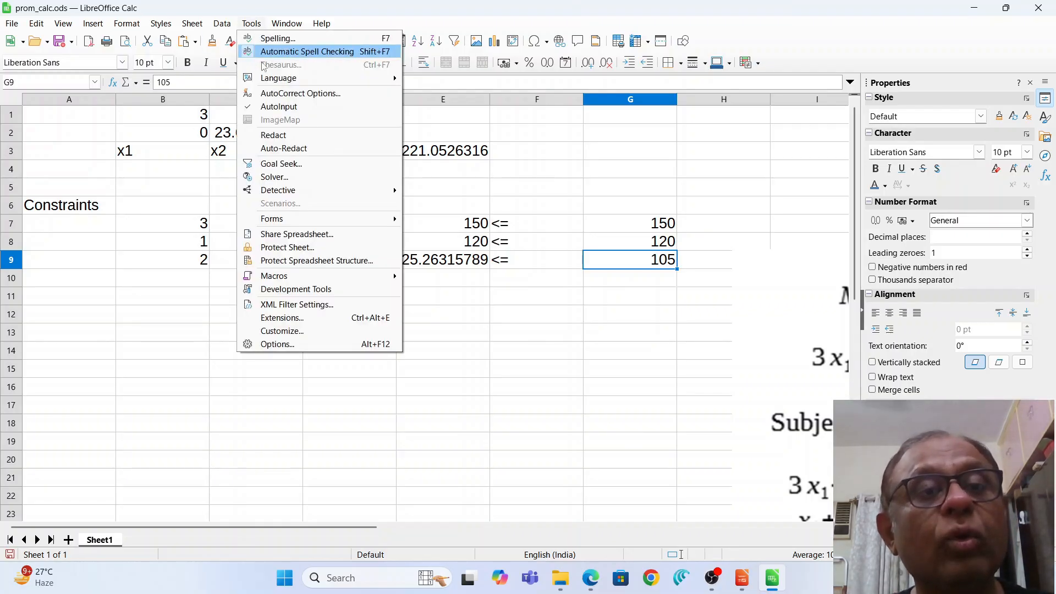
click(275, 177)
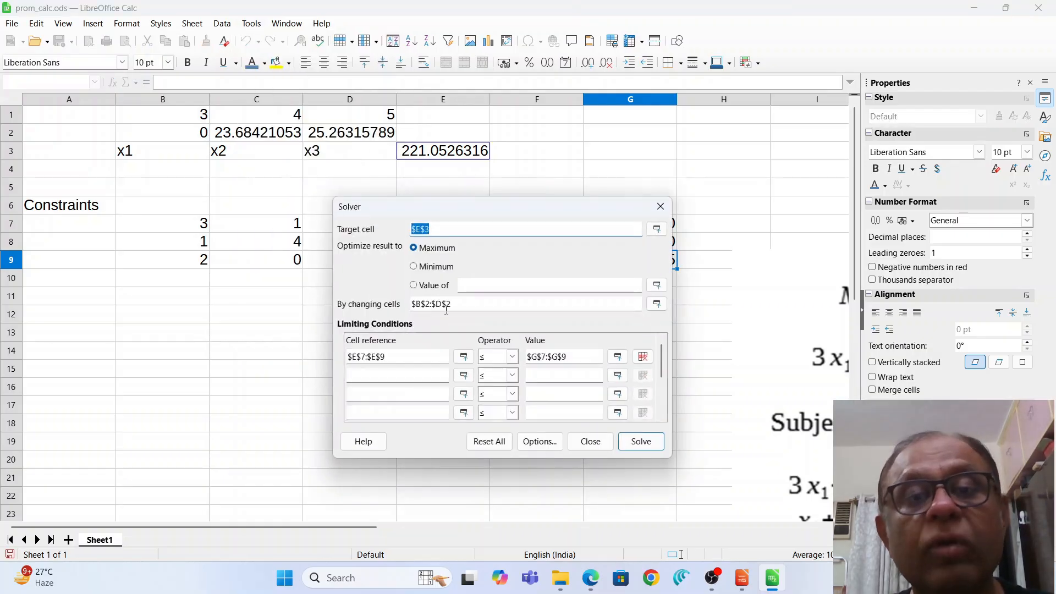
click(540, 441)
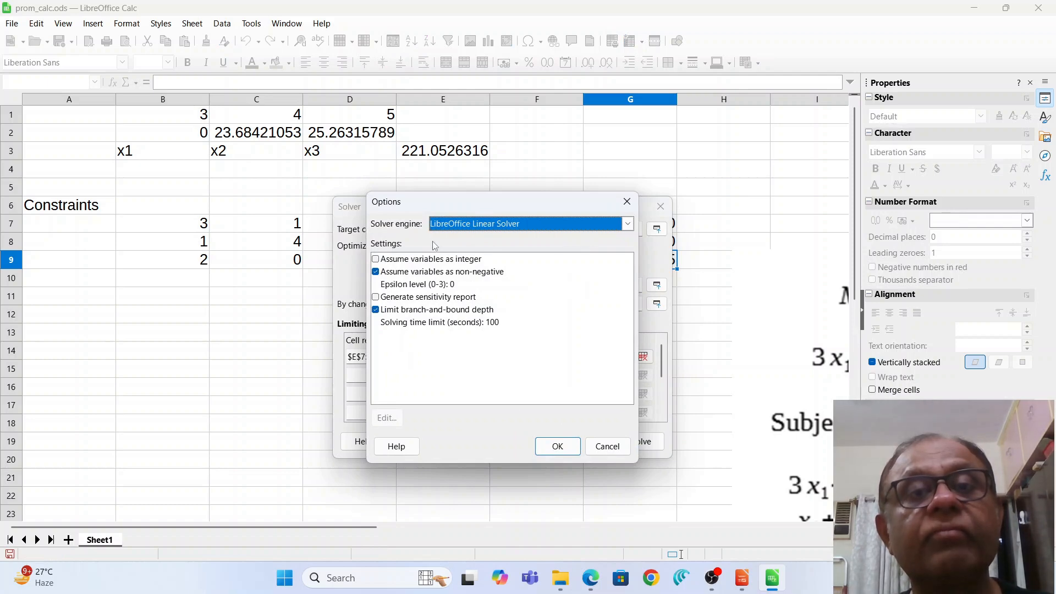
click(376, 298)
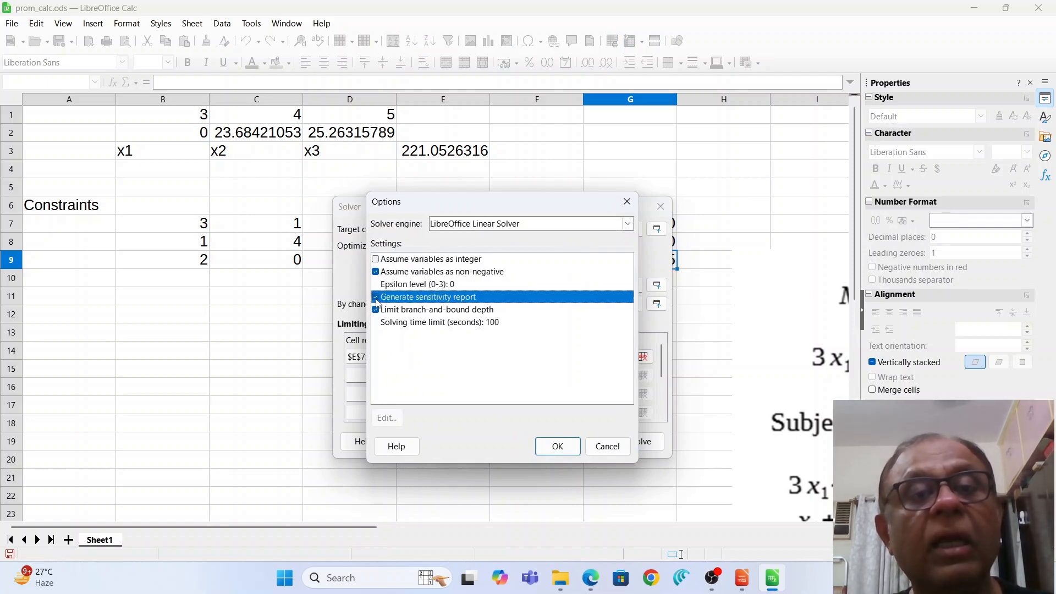
click(557, 448)
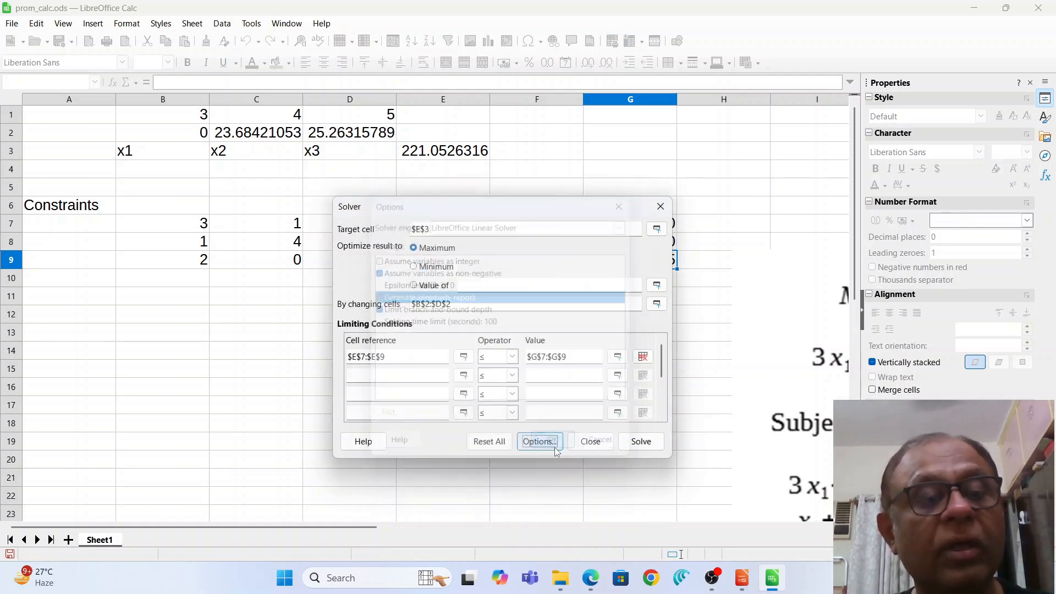
click(645, 444)
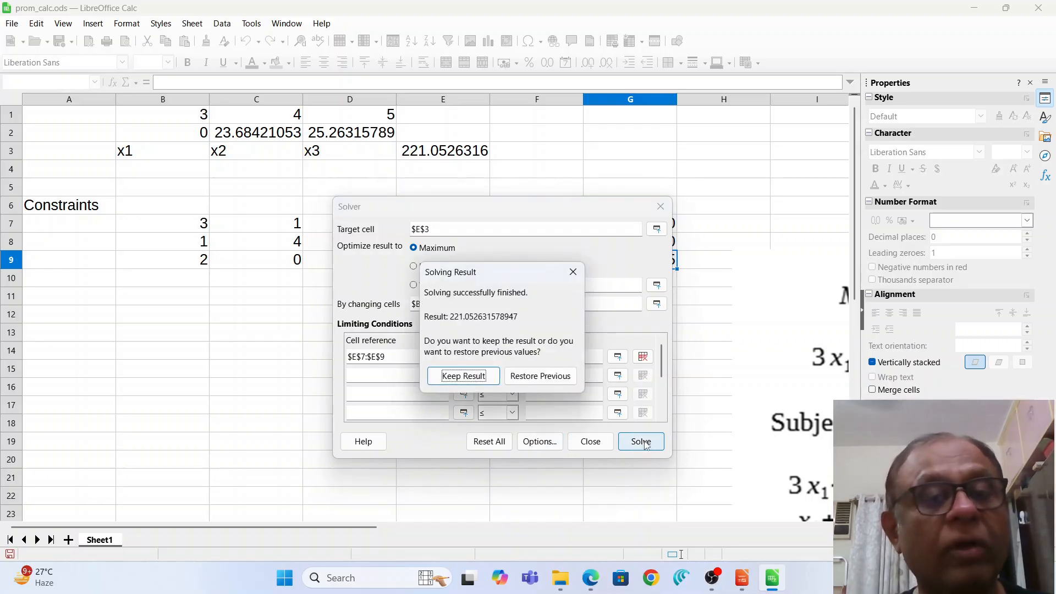
click(464, 377)
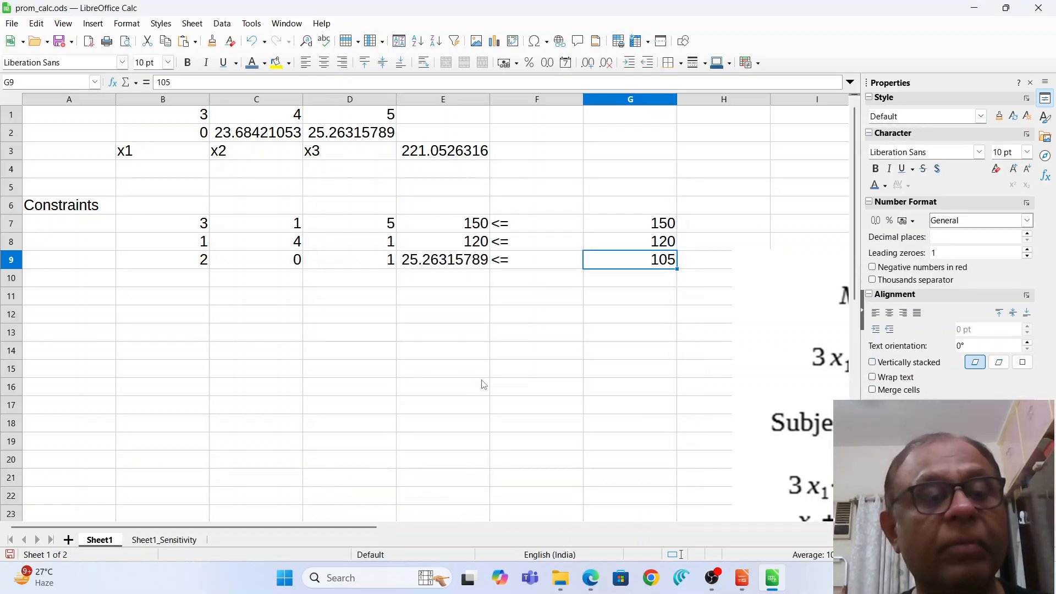
Bring up the Sheet1_Sensitivity report sheet and save the document
click(180, 542)
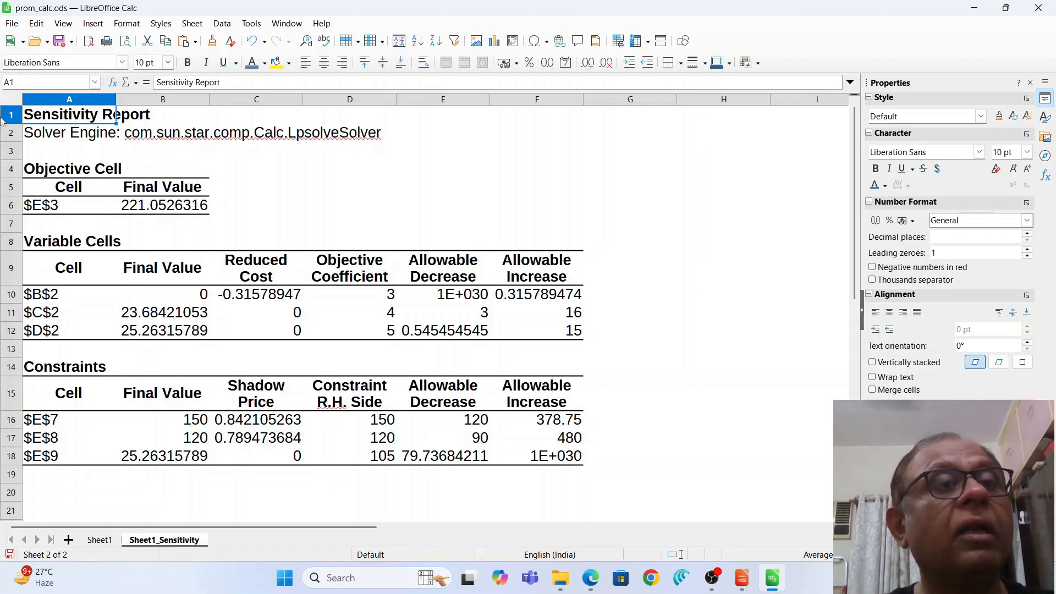
click(67, 46)
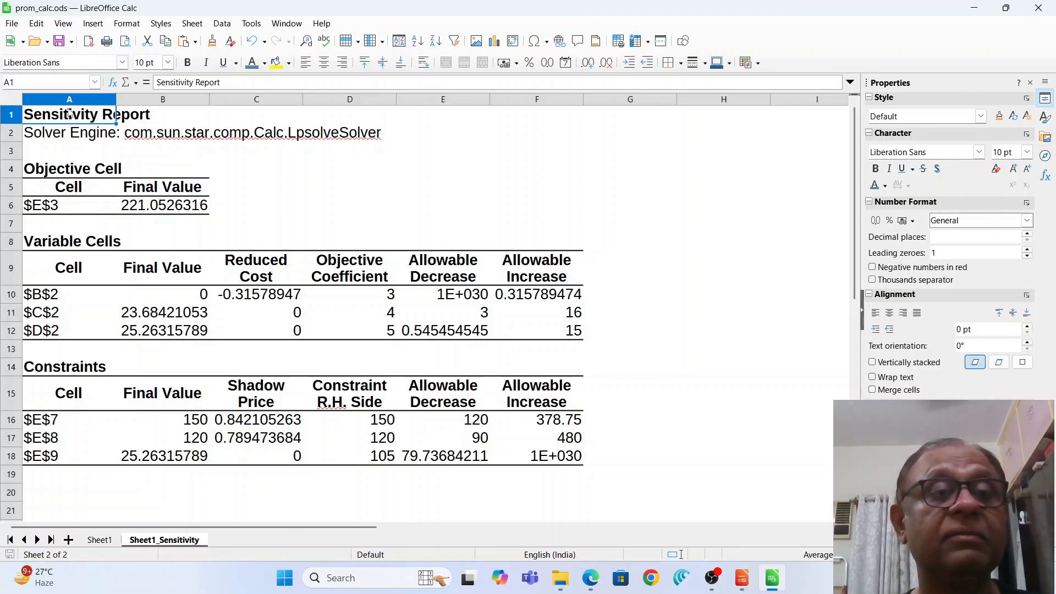
Save a copy of the document as prom_calc_excel in the Excel 97–2003 format, confirming that format over ODF
click(15, 25)
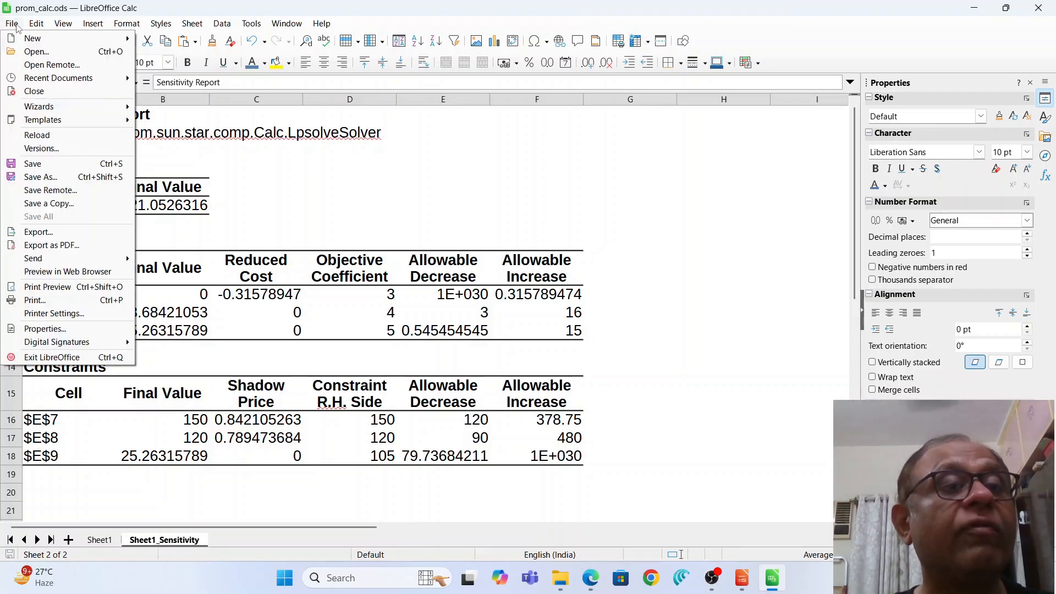
click(70, 177)
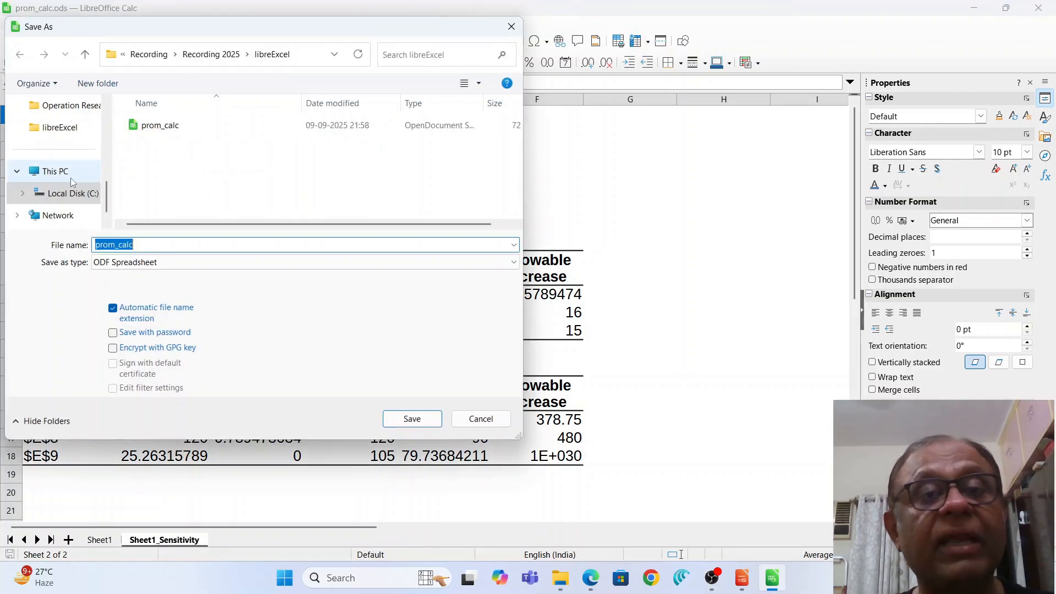
click(155, 243)
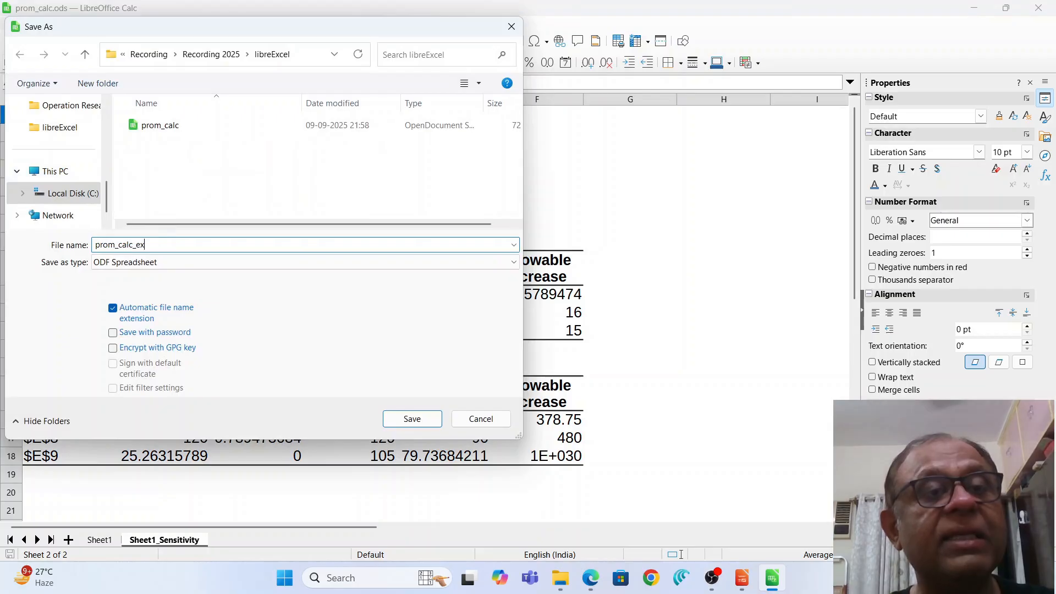
text(_excel)
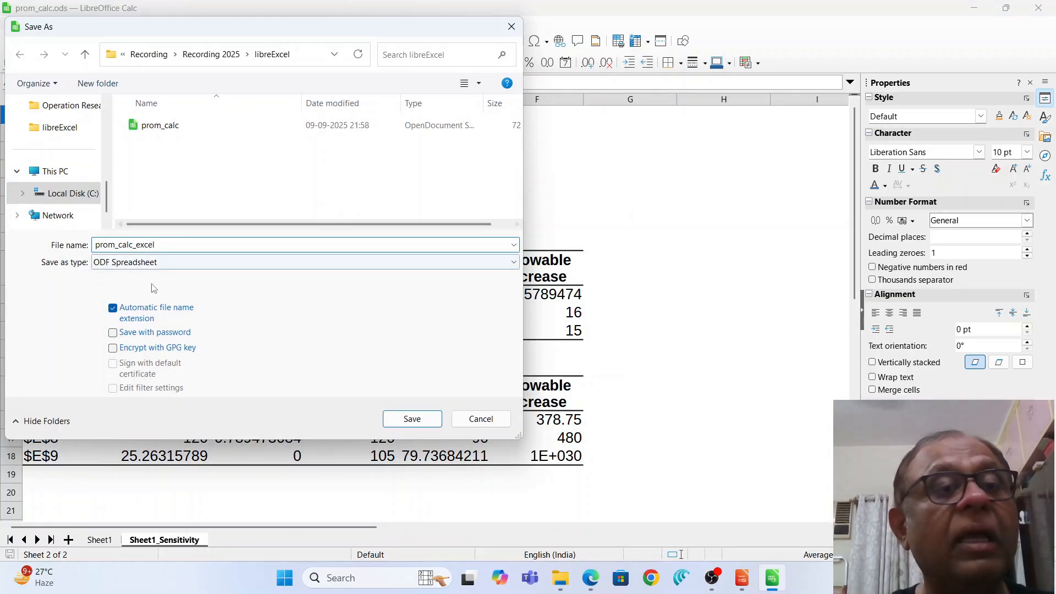
click(520, 264)
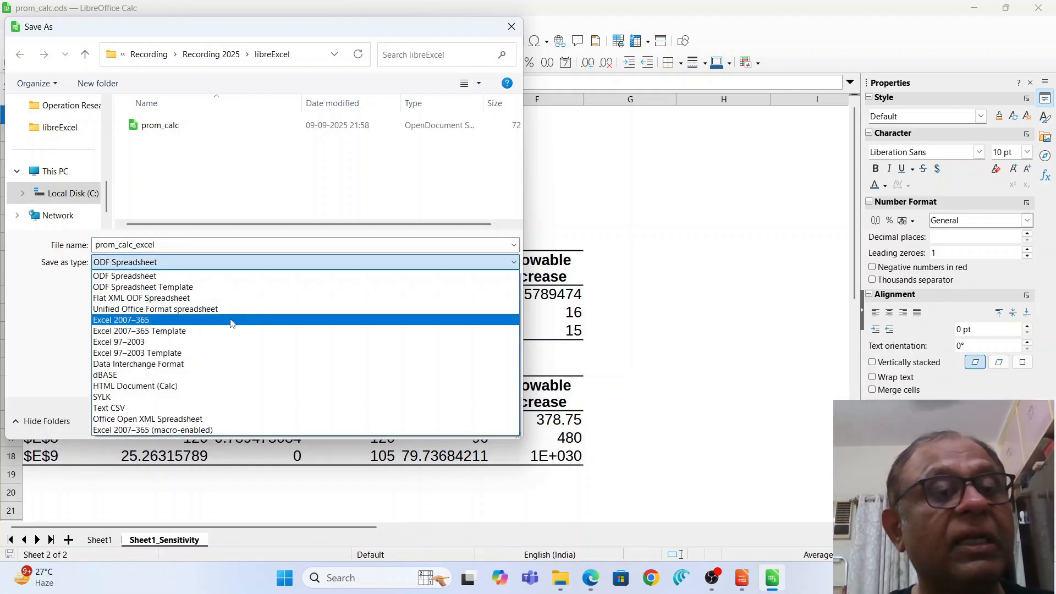
click(188, 343)
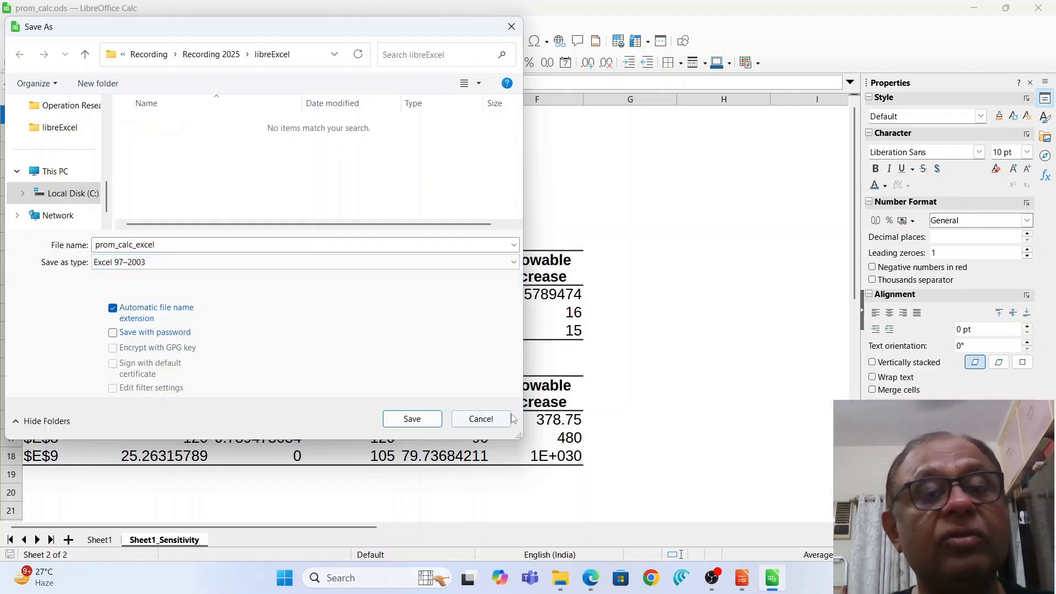
click(402, 425)
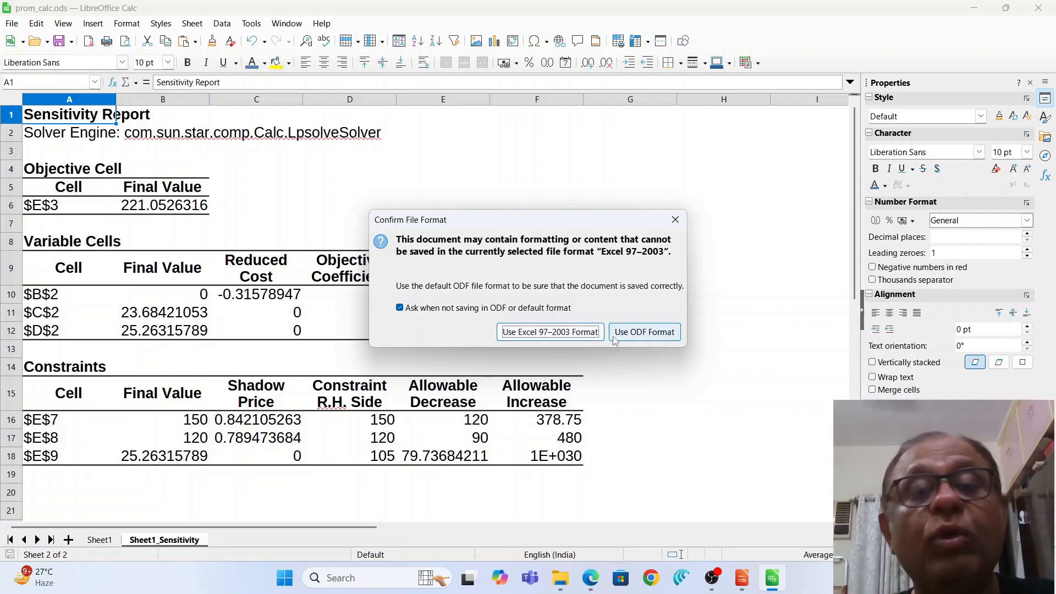
click(550, 332)
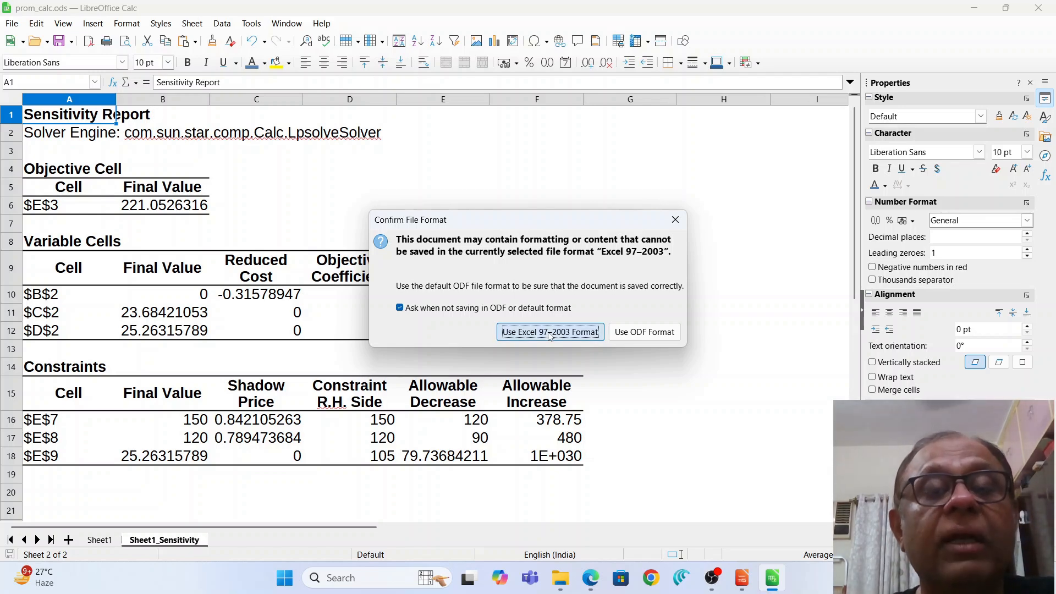
Close the Calc document and open prom_calc_excel from the libreExcel folder in Microsoft Excel
click(1040, 8)
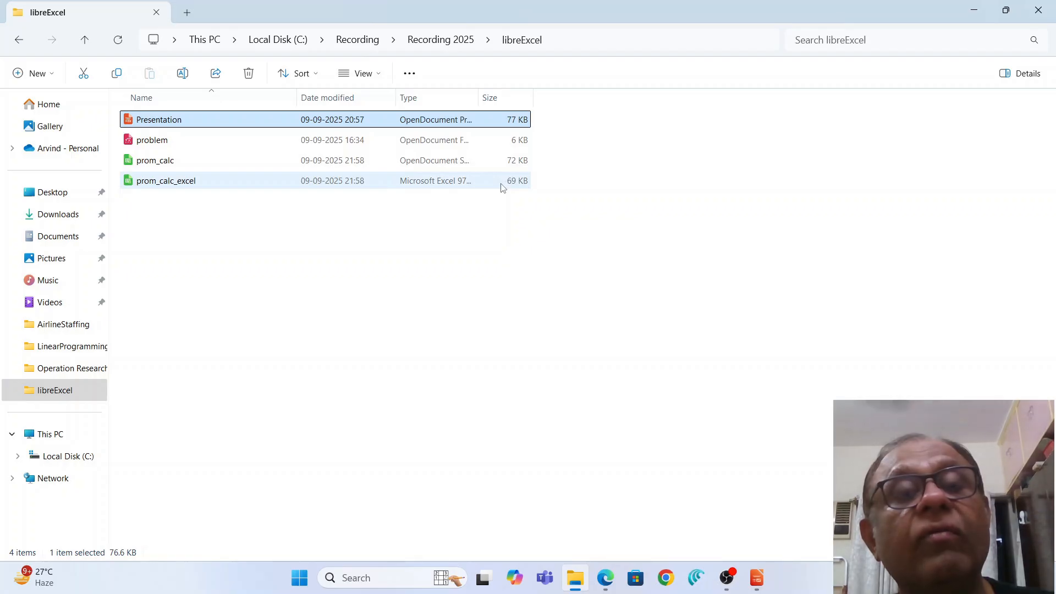
click(193, 183)
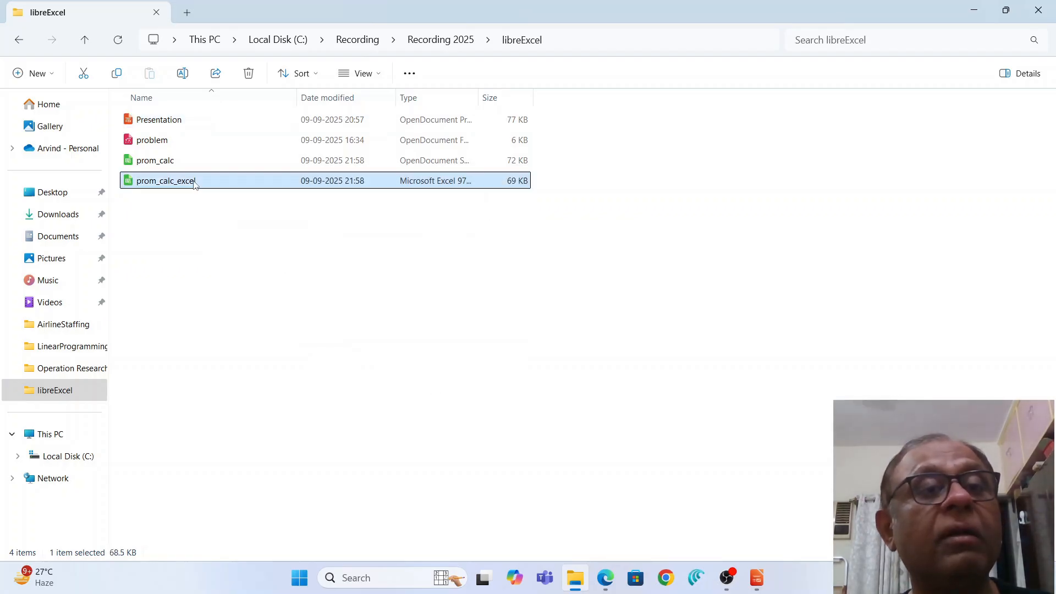
right_click(194, 184)
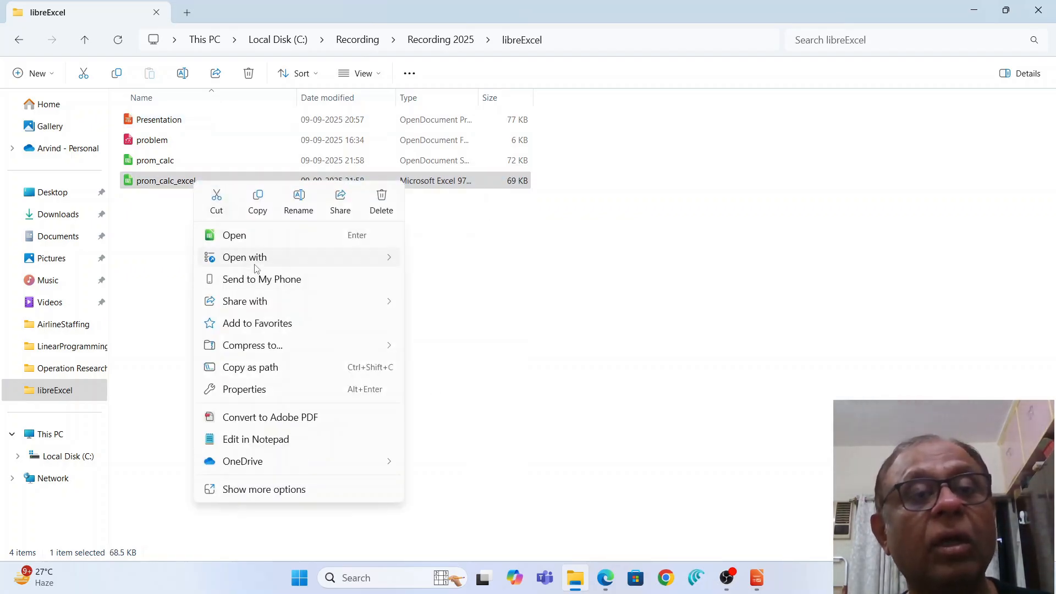
mouse_move(255, 269)
click(451, 259)
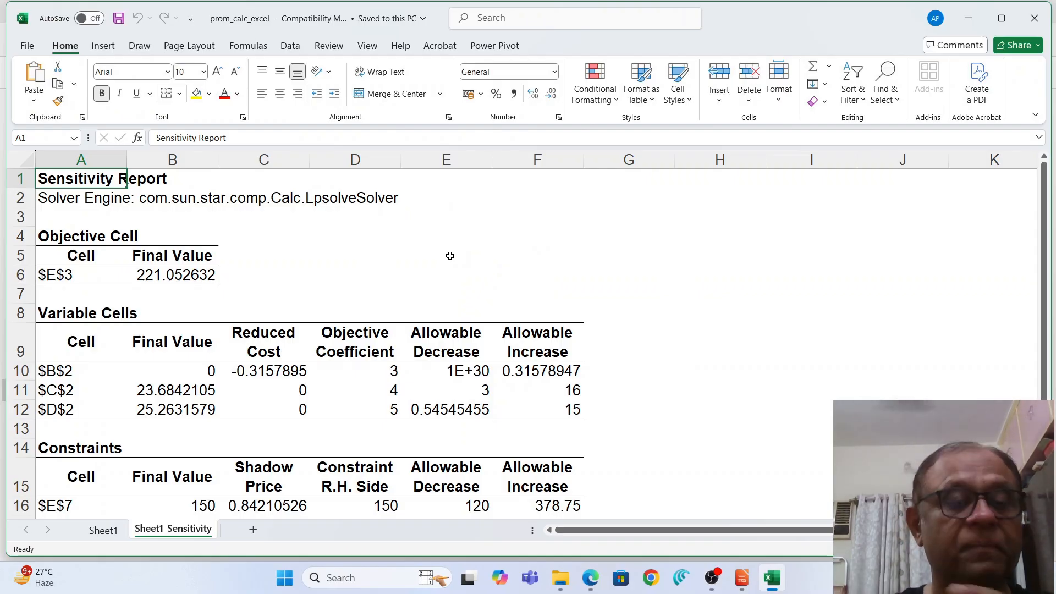
On Sheet1, reset the decision variable cells B2, C2 and D2 to 1.5 each
click(110, 531)
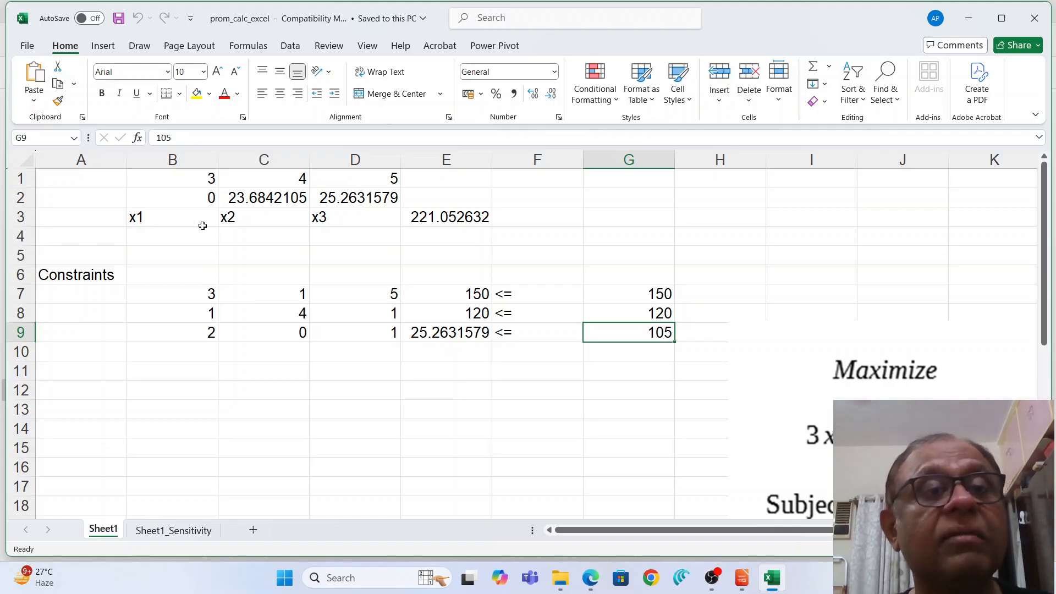
click(173, 202)
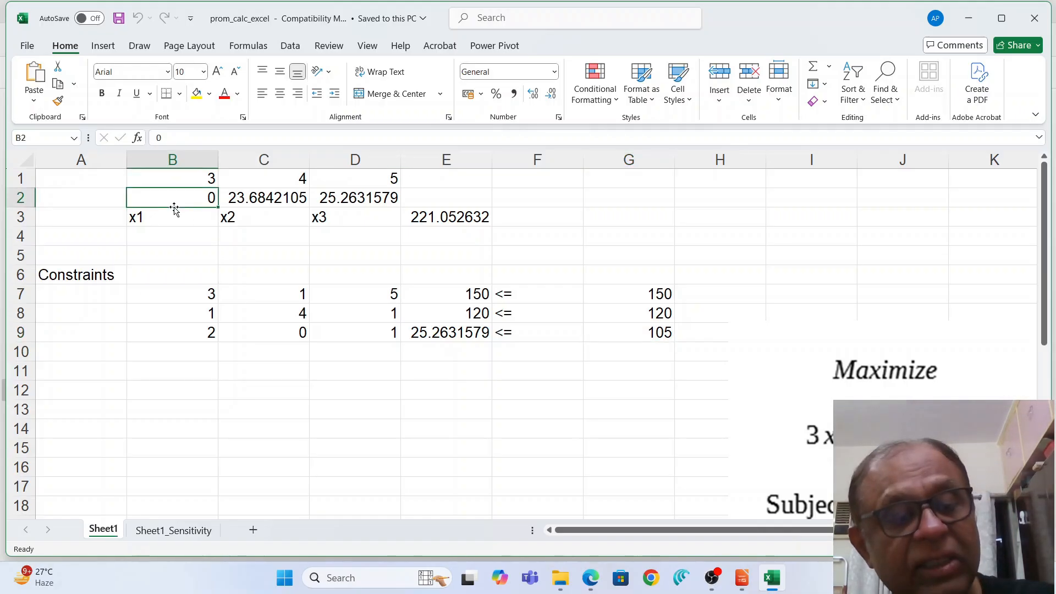
text(1.)
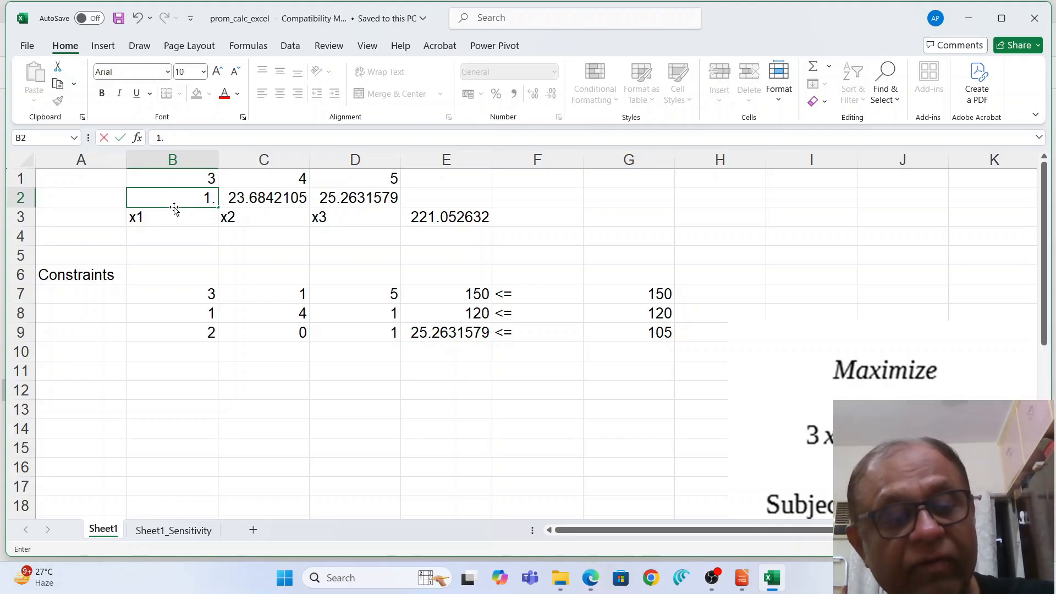
text(5)
click(268, 198)
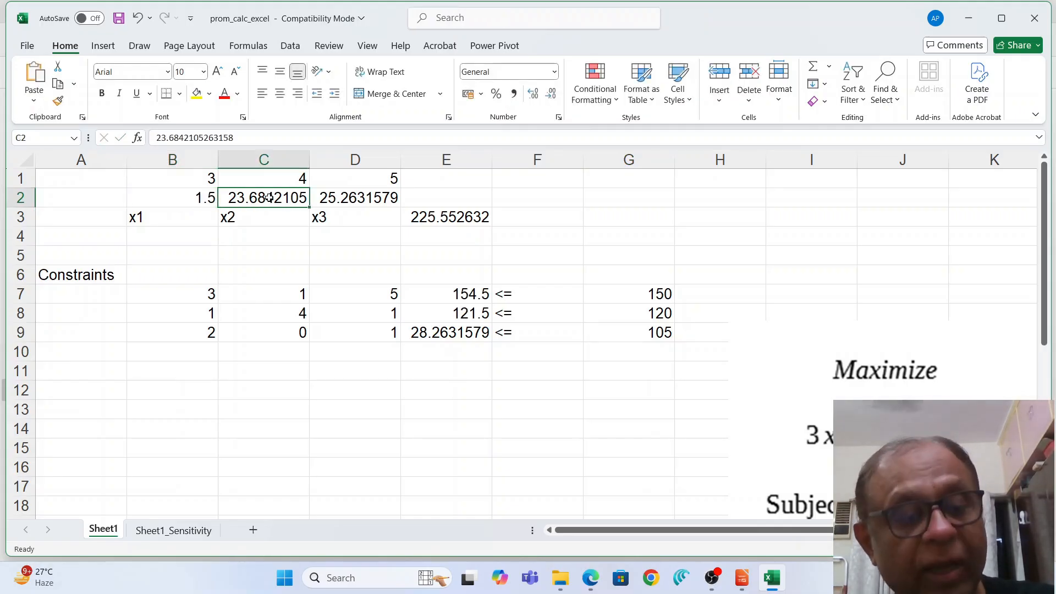
text(1.5)
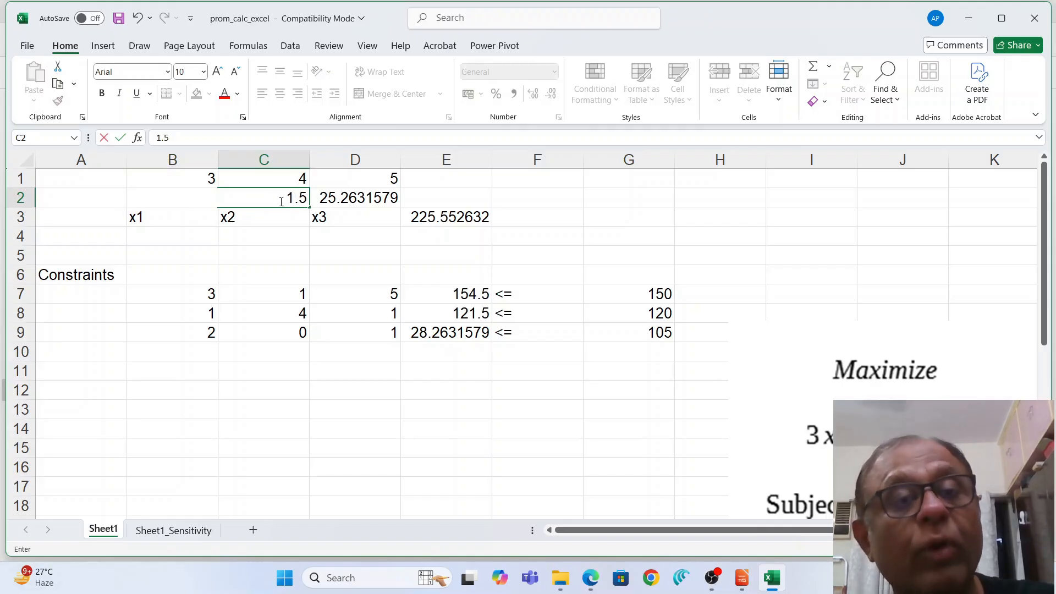
click(341, 198)
text(1.)
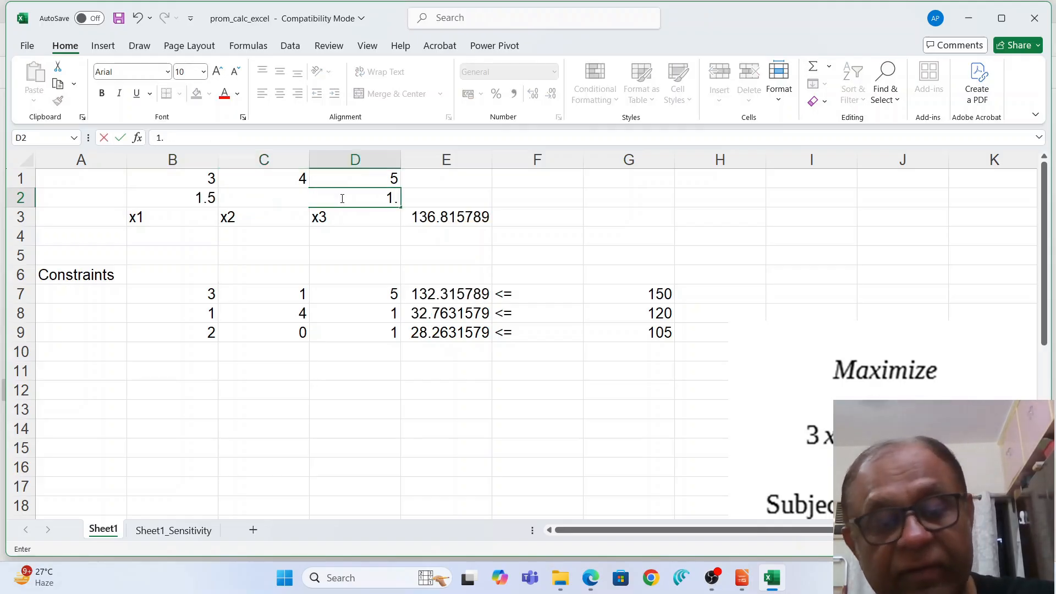
text(5)
key(Return)
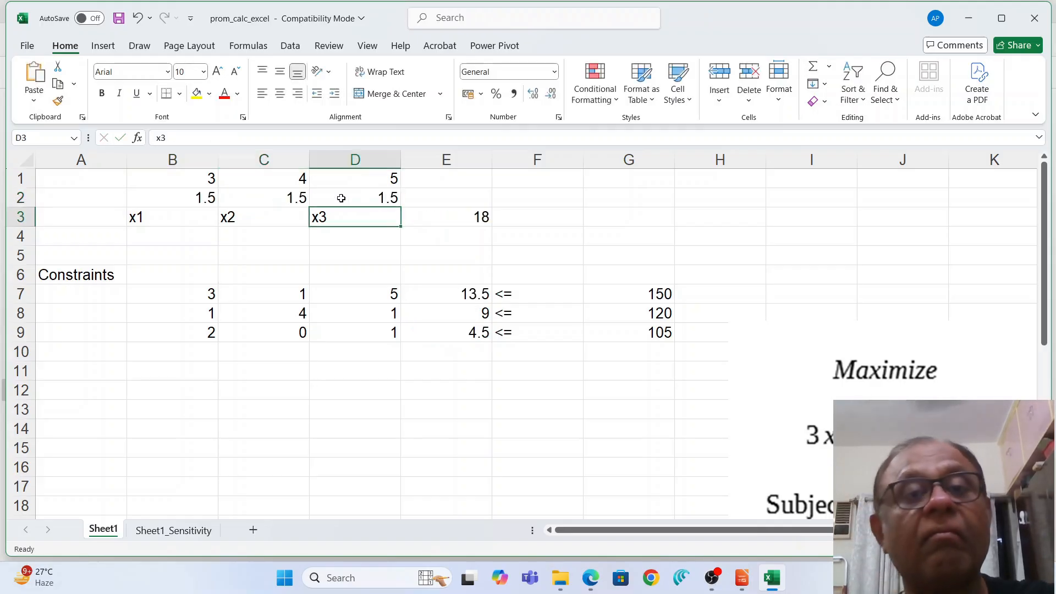
Solve the model with the Solver parameters carried over in the file, keep the solution and generate a Sensitivity report
click(289, 46)
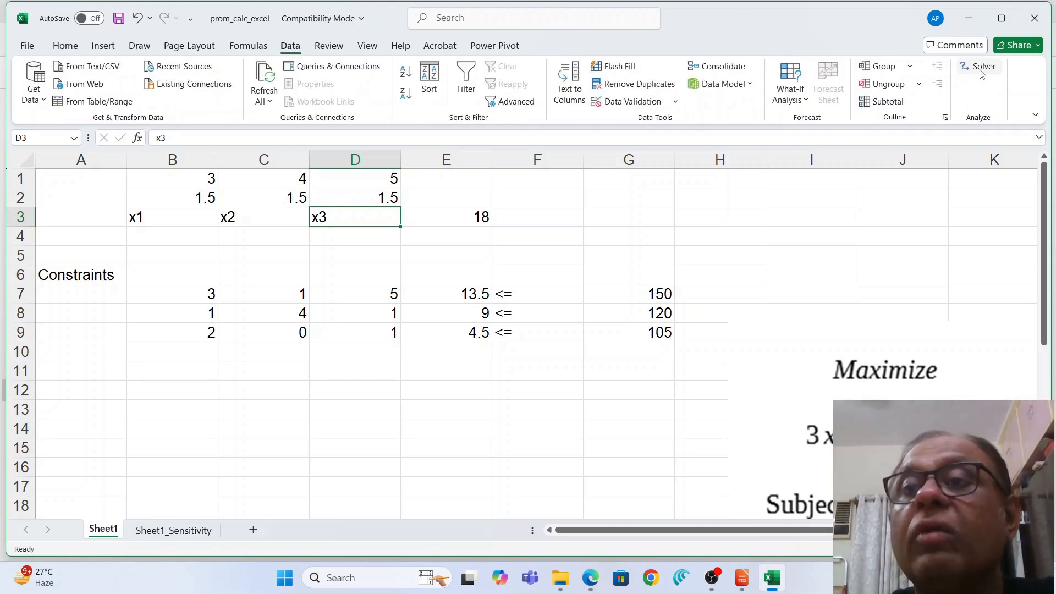
click(981, 68)
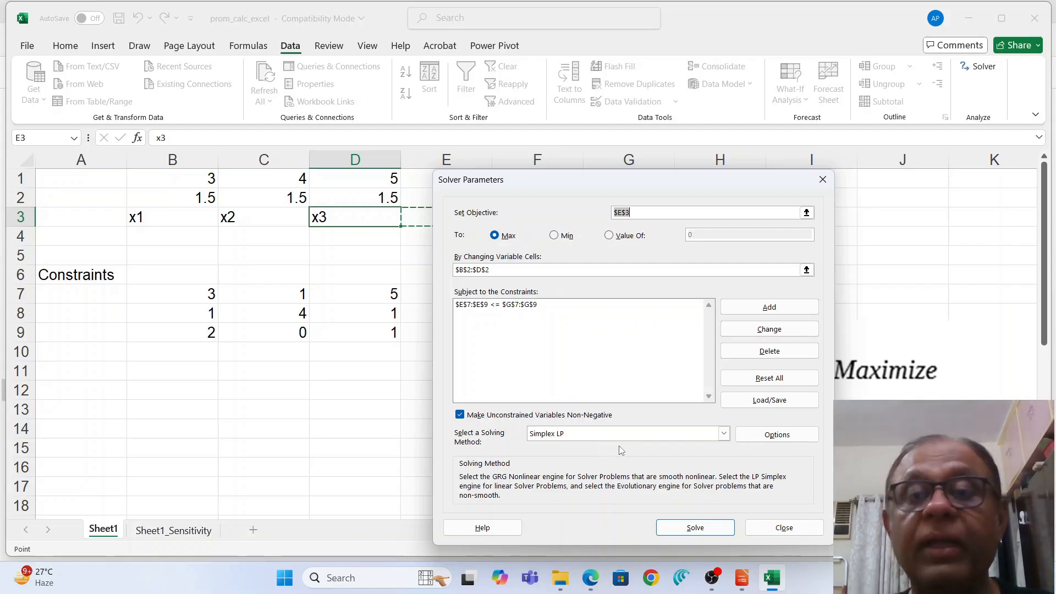
click(706, 528)
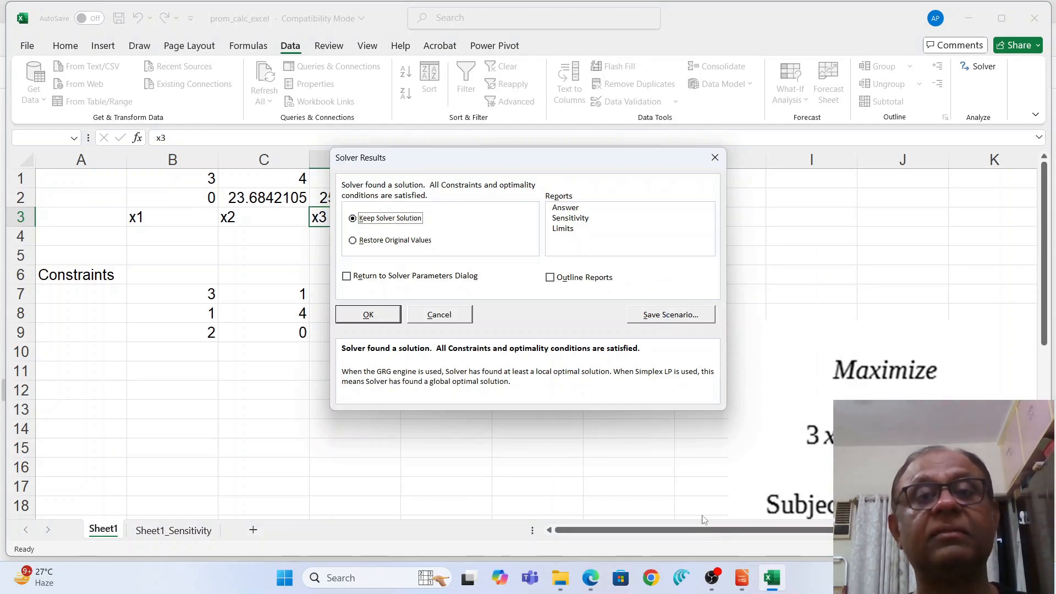
click(589, 220)
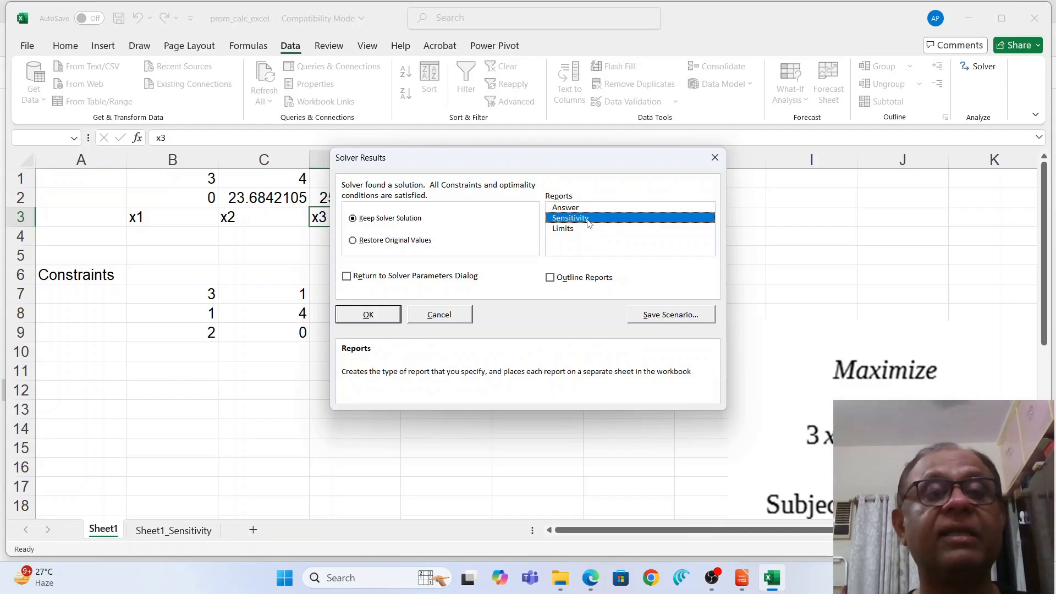
click(369, 315)
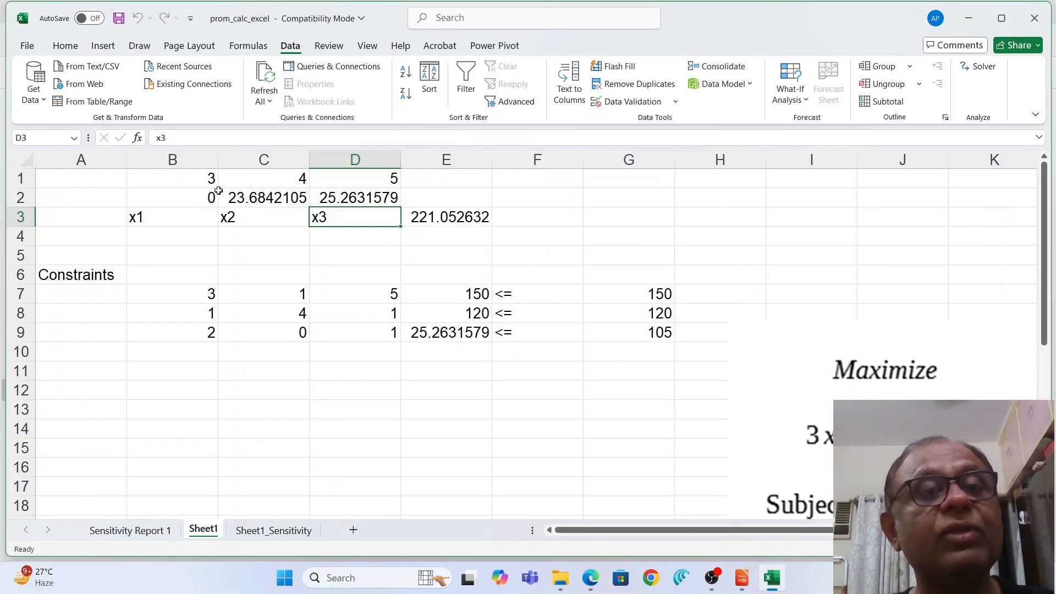